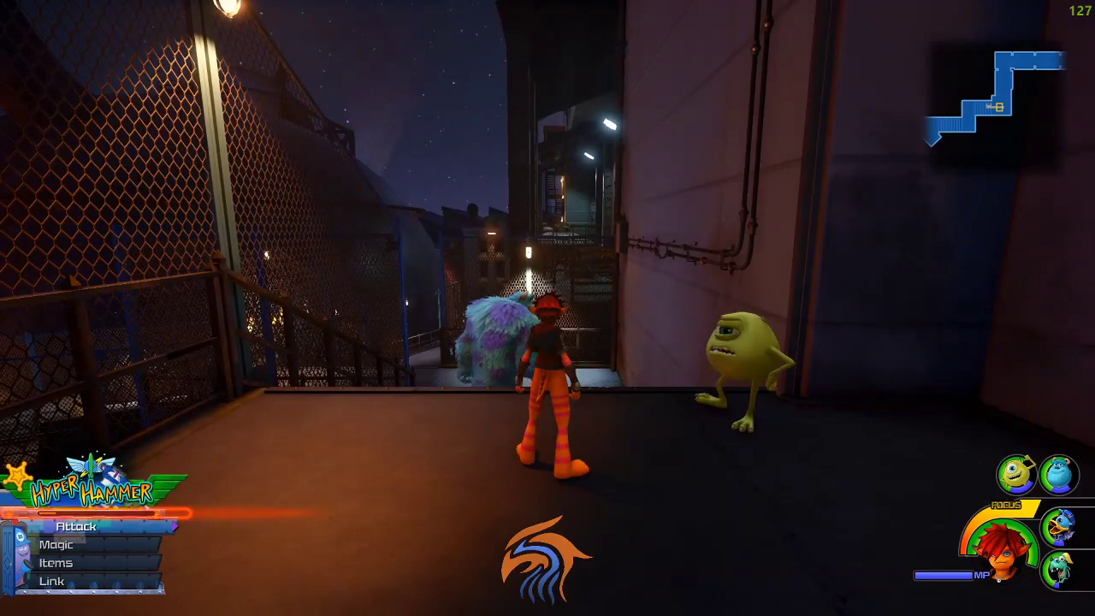
Open the game's main menu
key("d")
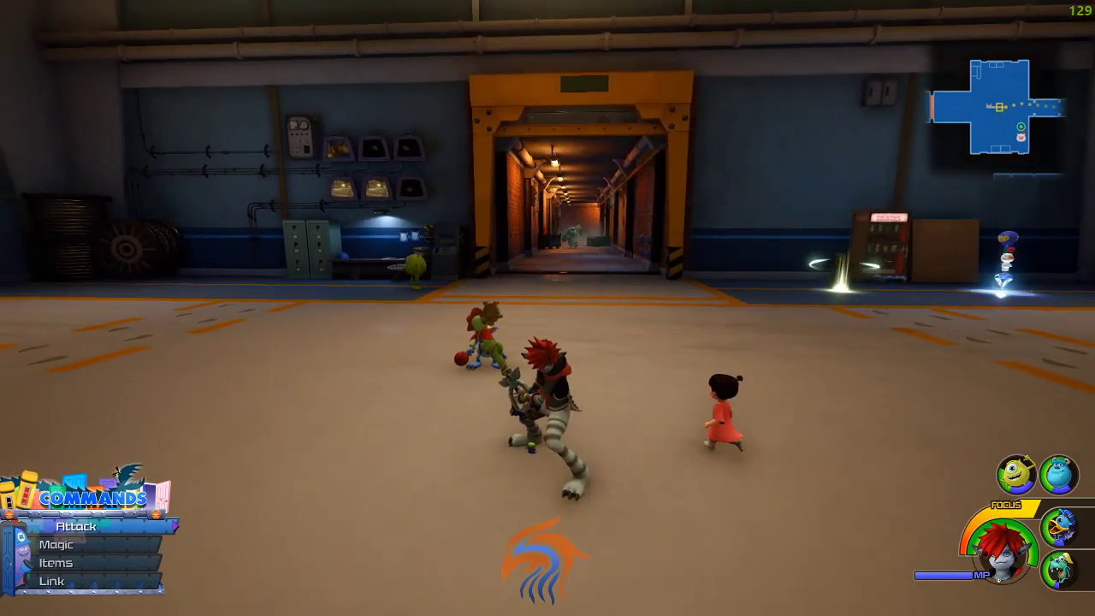
key("Escape")
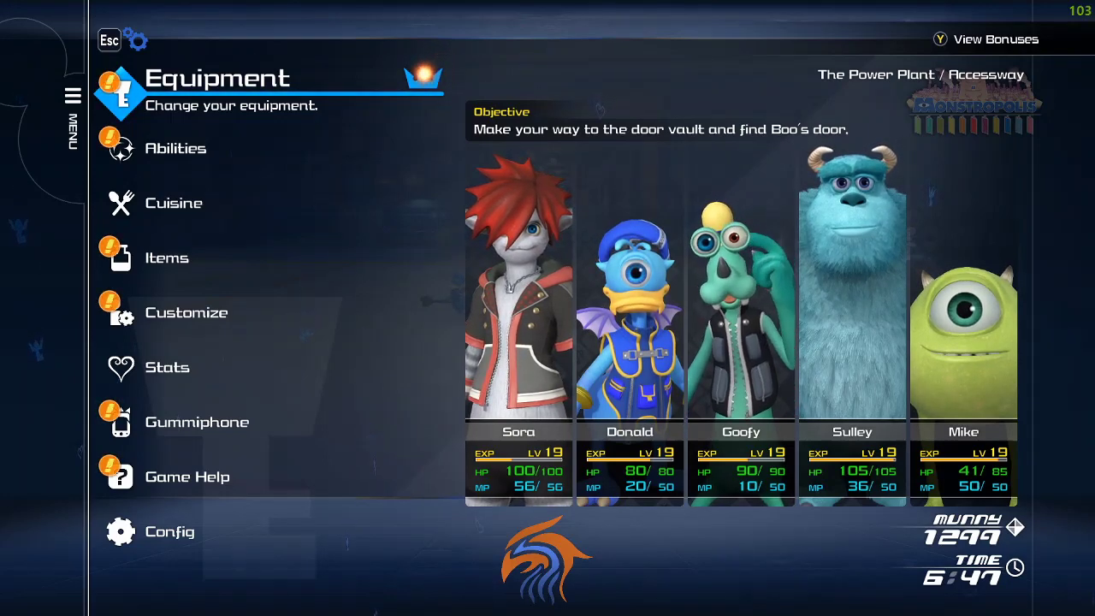
key("Down")
key("Down")
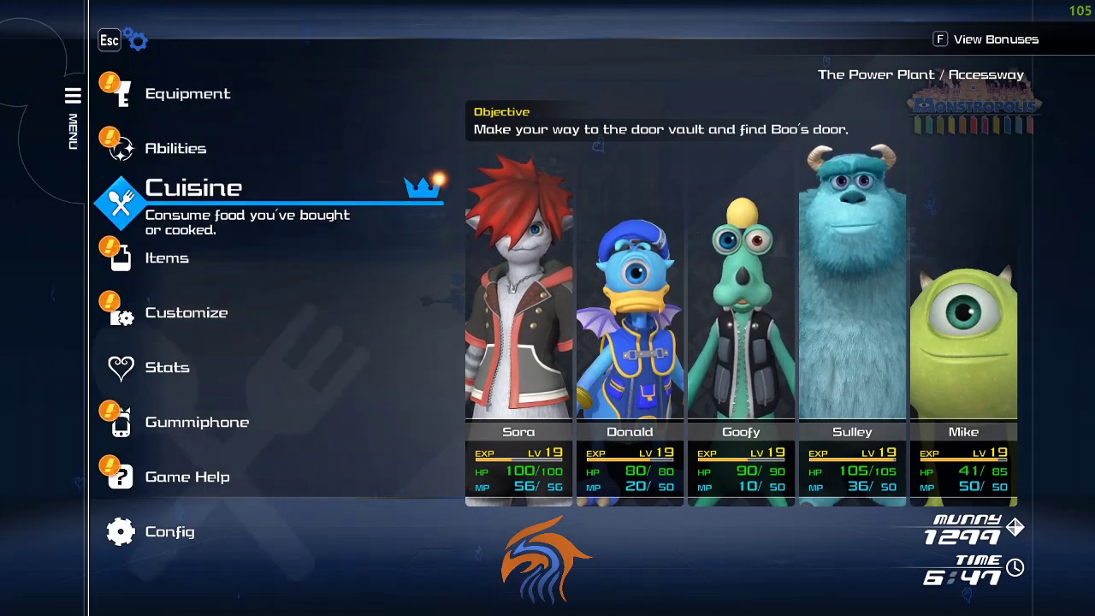
key("Down")
key("Down")
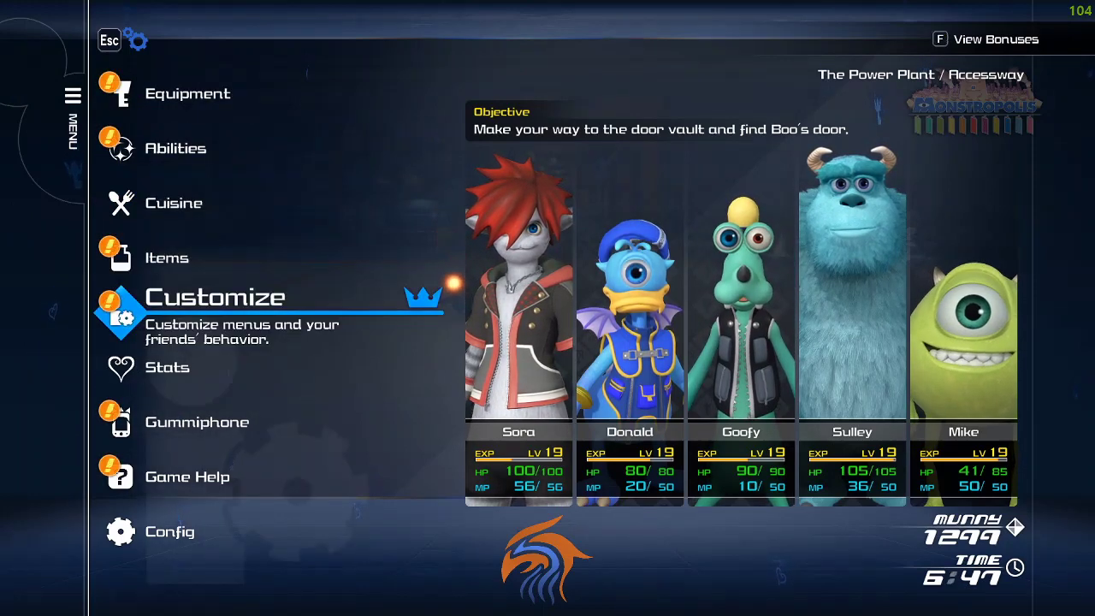
key("Down")
key("Down")
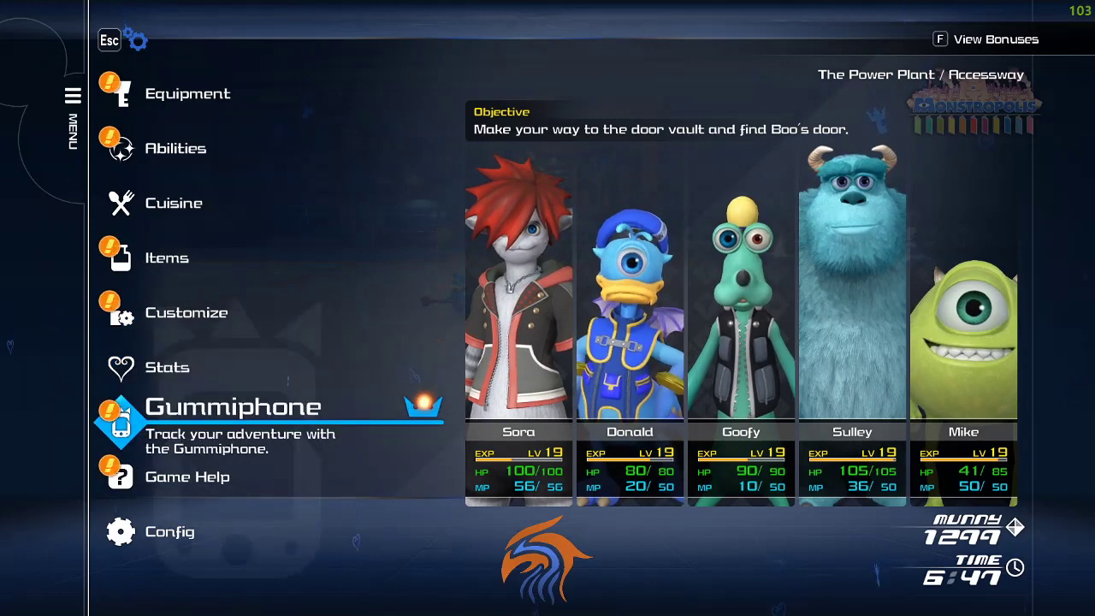
key("Down")
key("Down")
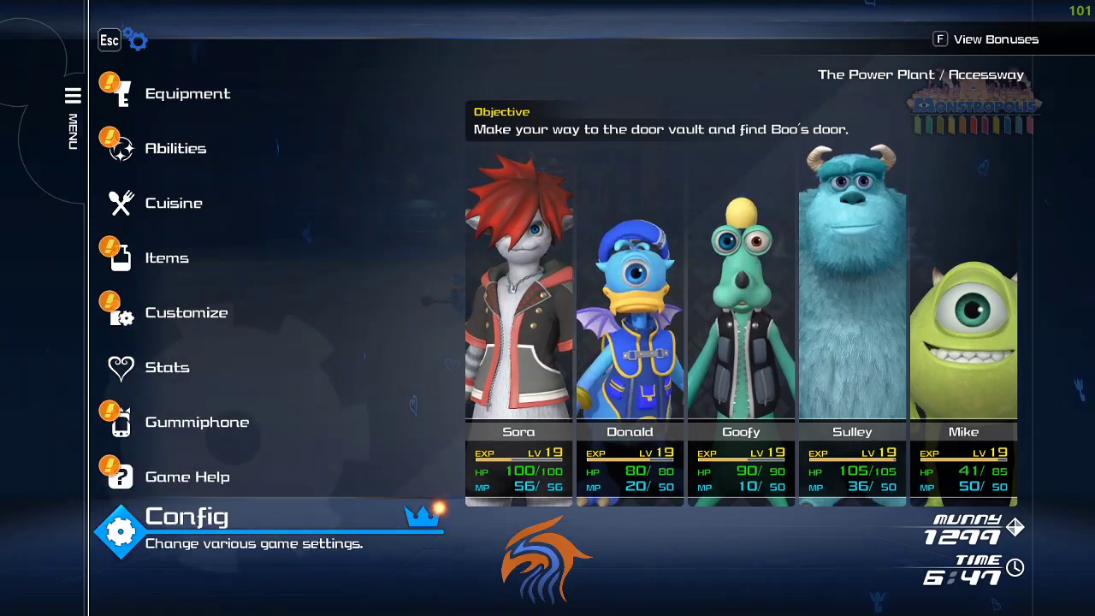
key("Up")
key("Up")
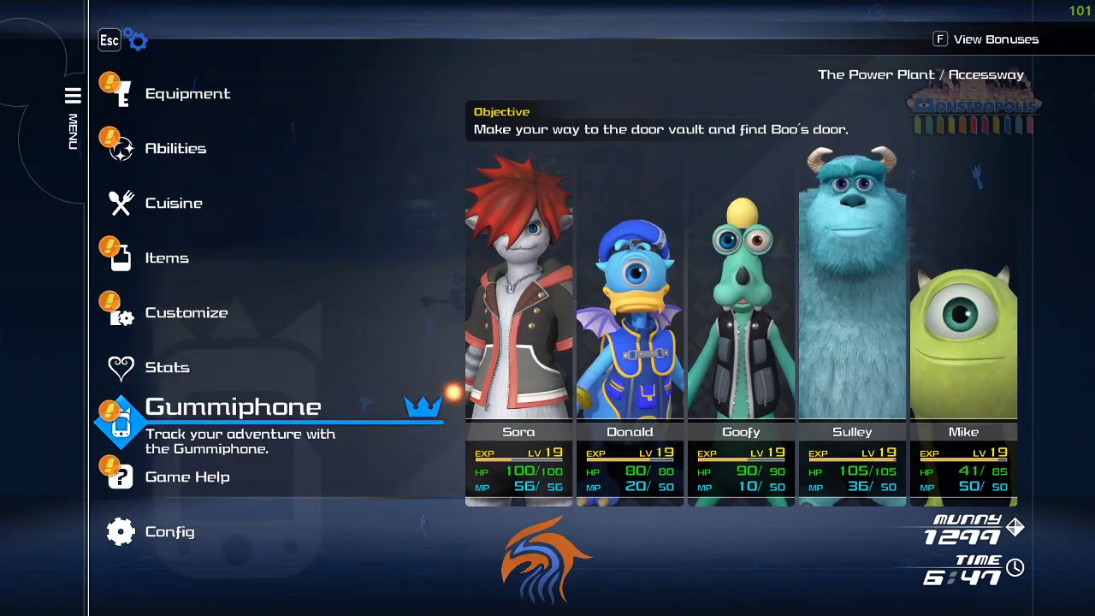
key("Up")
key("Up")
key("Up")
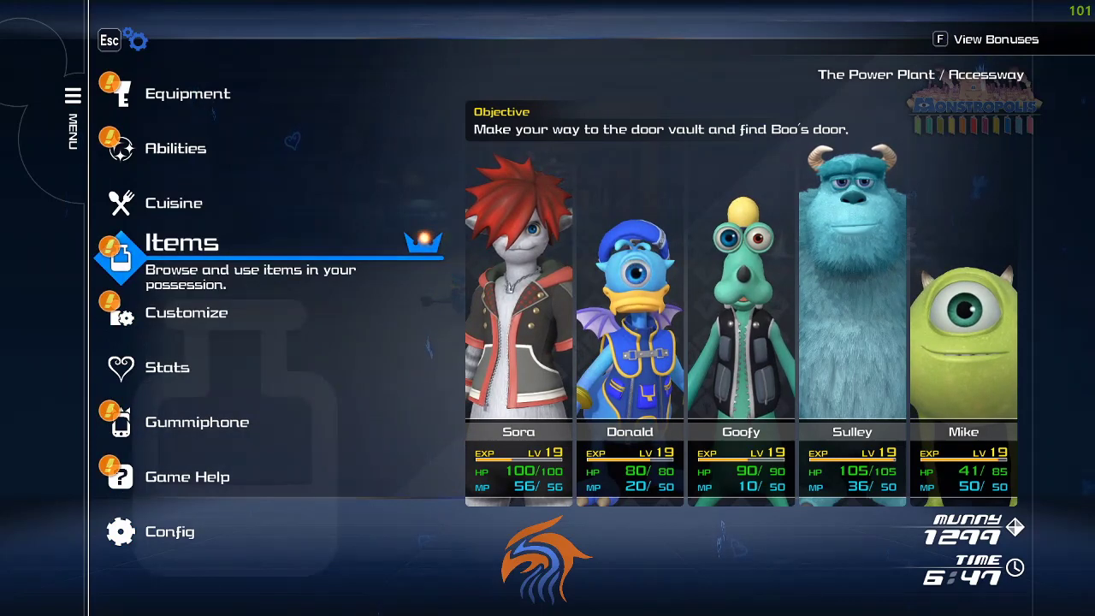
key("Up")
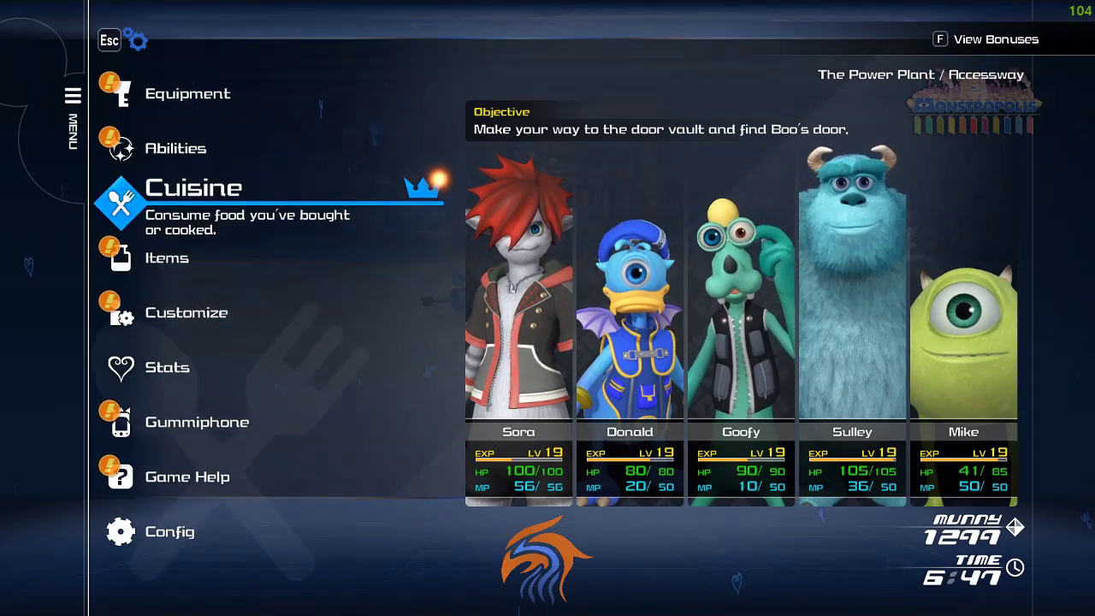
key("Down")
key("Down")
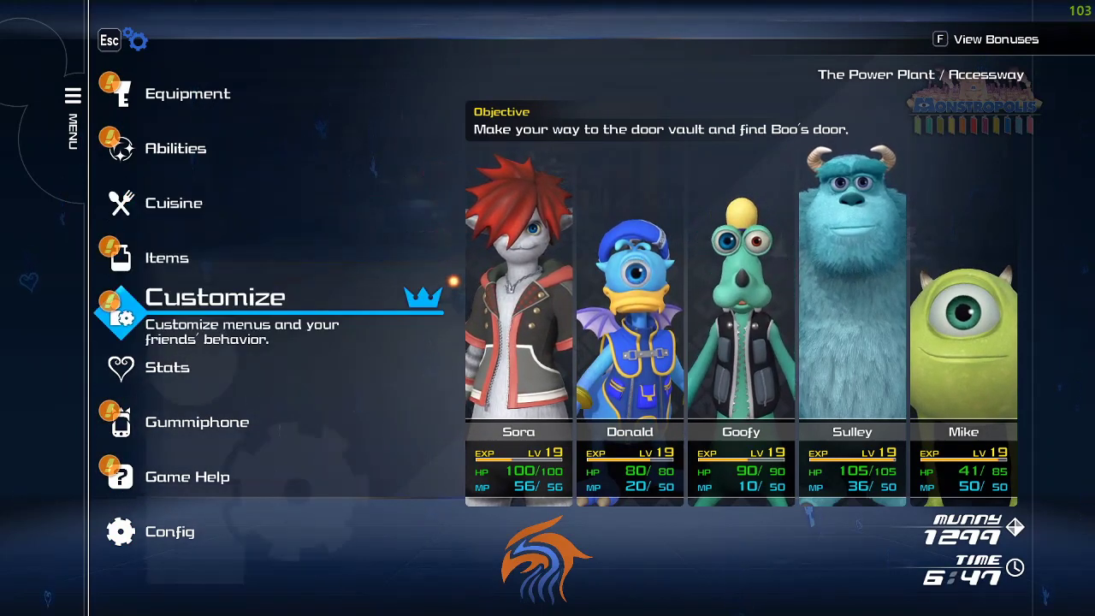
key("Down")
key("Down")
key("Up")
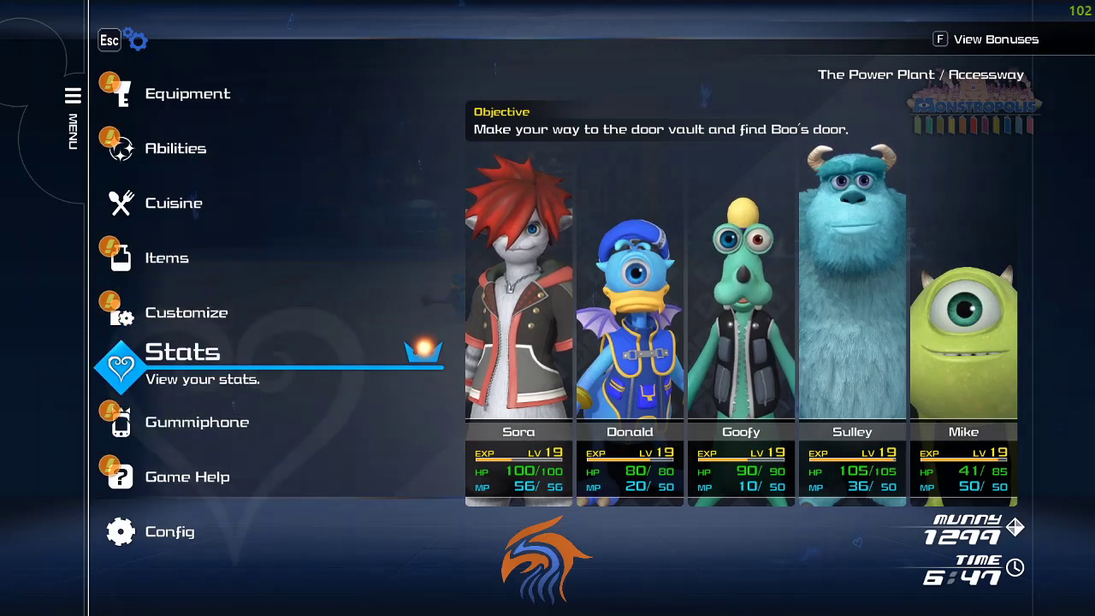
key("Up")
key("Up")
key("Down")
key("Up")
key("Up")
key("Up")
key("Up")
key("Up")
key("Down")
key("Up")
key("Up")
key("Up")
key("Up")
key("Up")
key("Up")
key("Up")
key("Up")
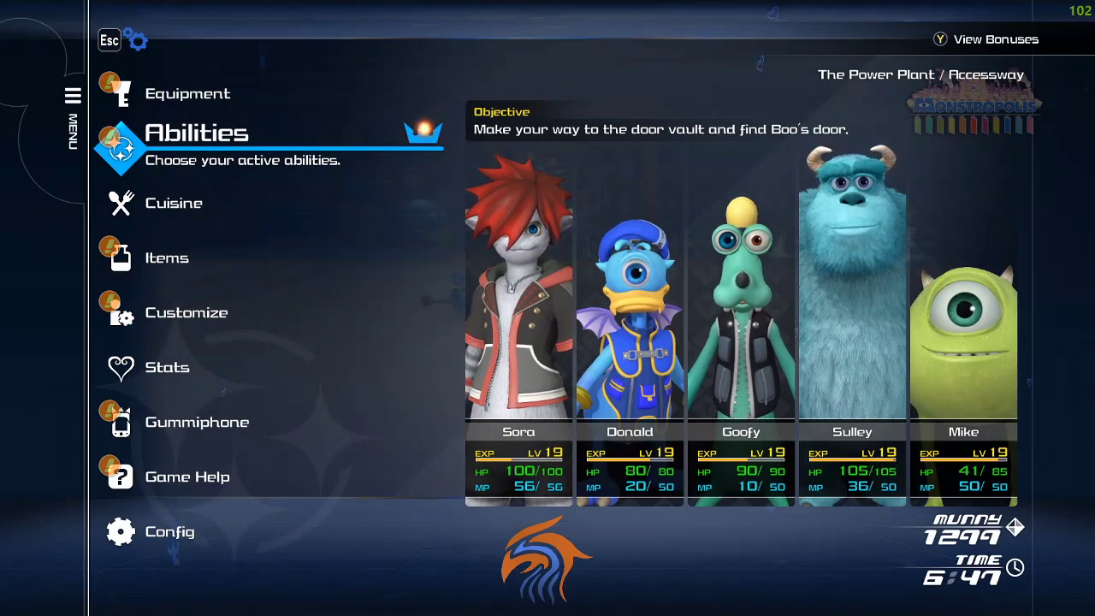
key("Escape")
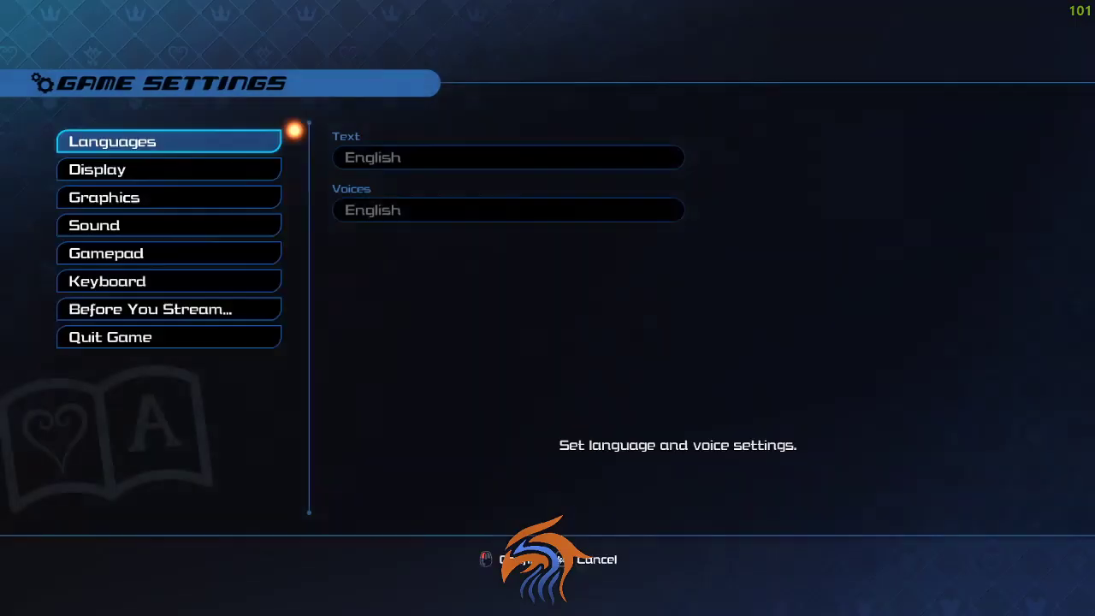
key("Down")
key("Down")
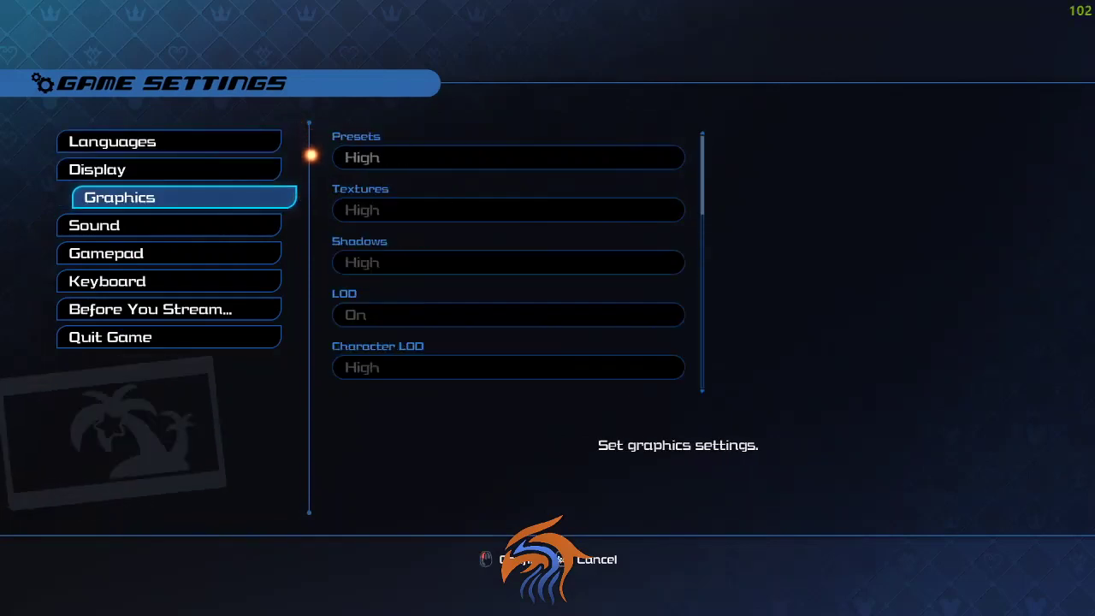
key("Up")
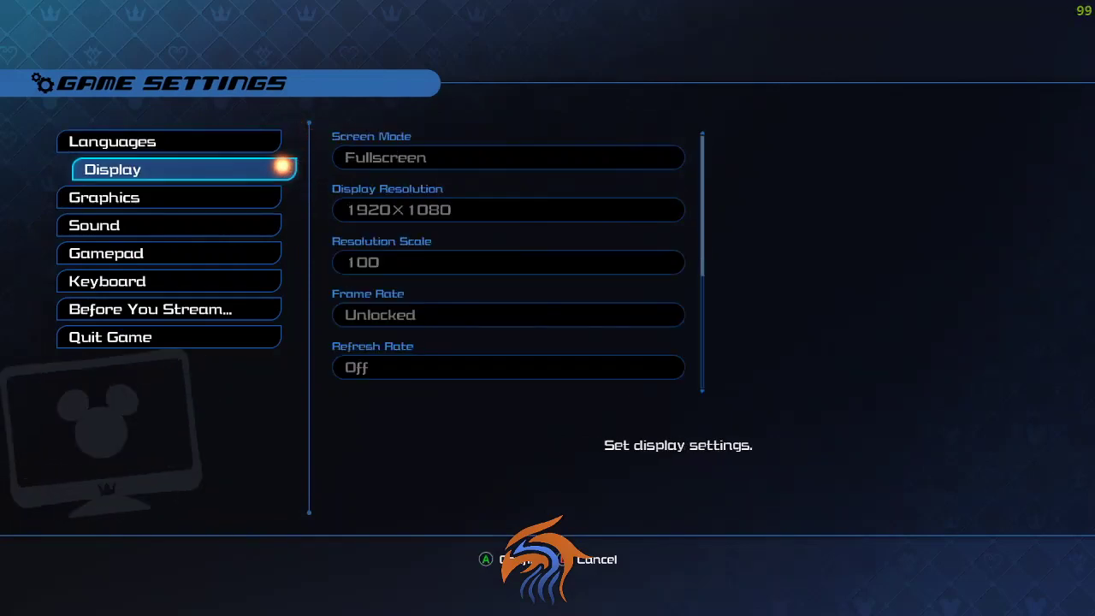
key("Escape")
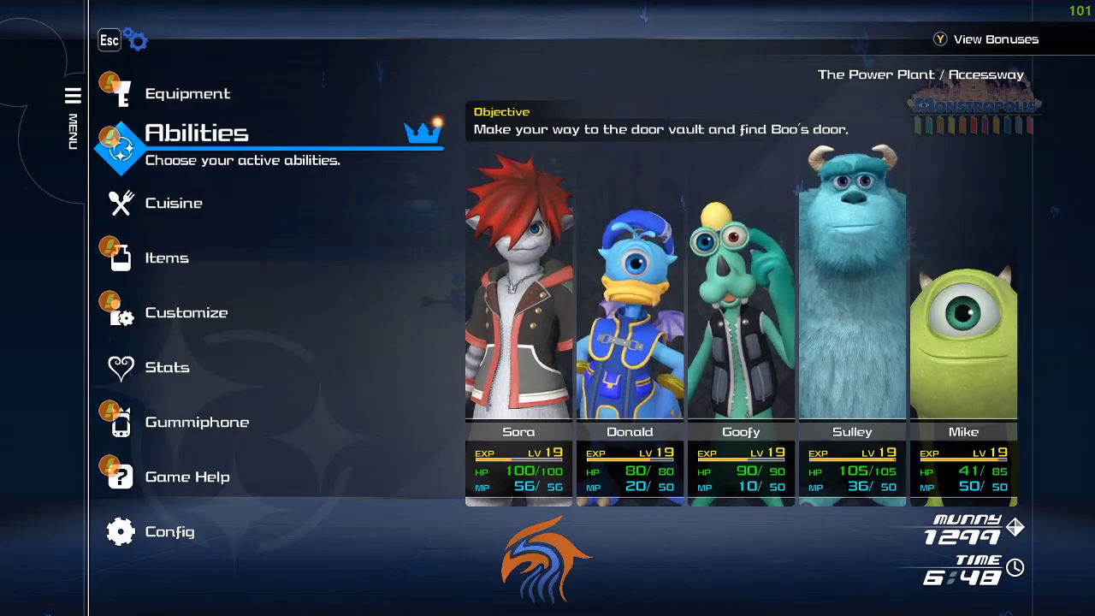
Set the game's screen mode to Windowed in the display settings and apply the change
key("Escape")
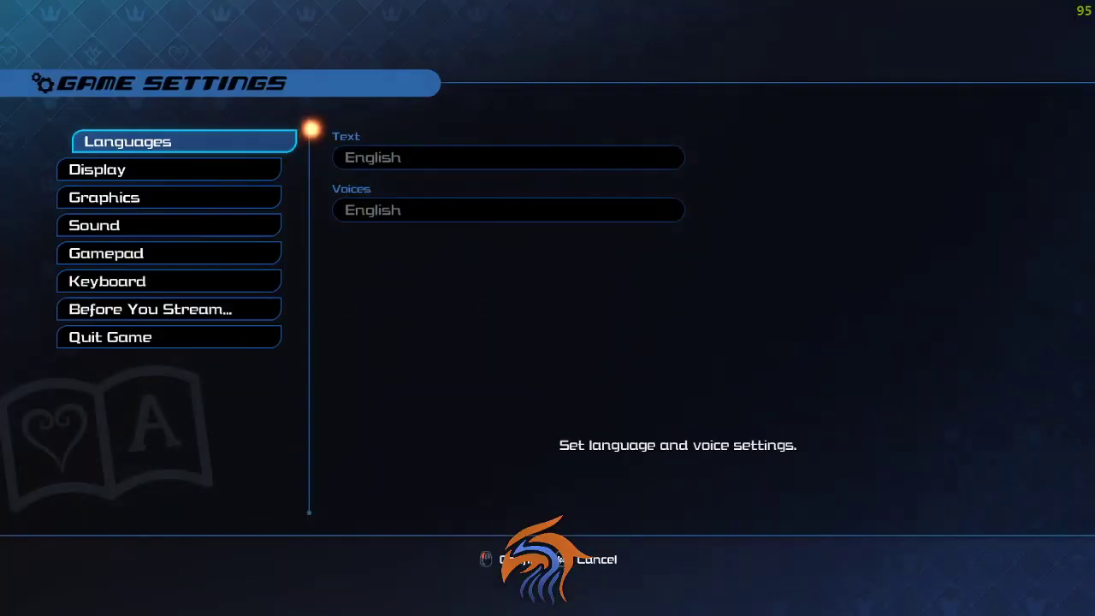
key("Down")
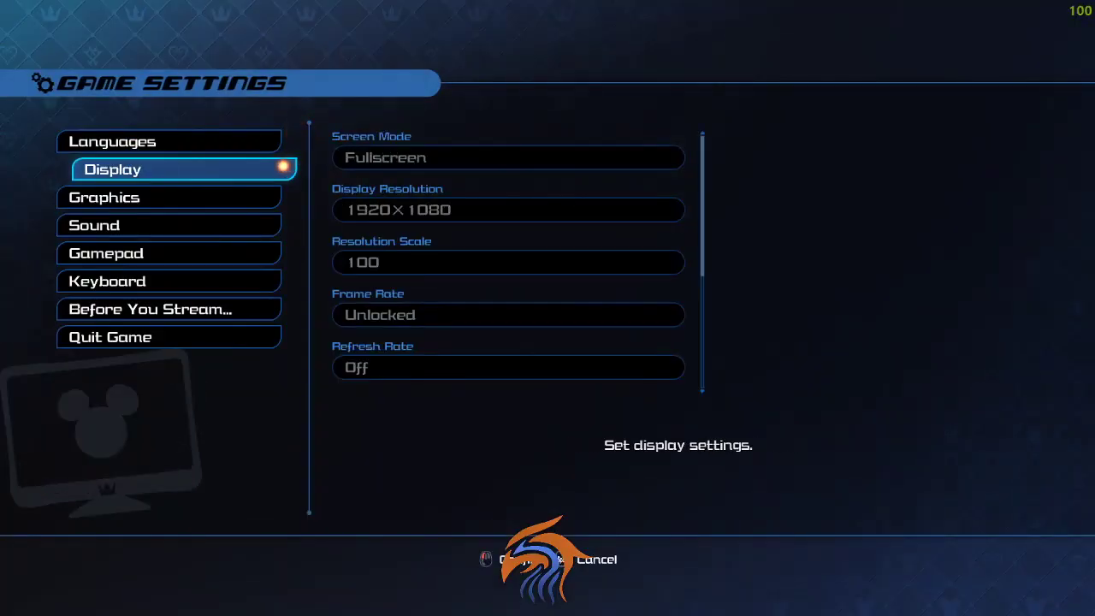
key("Return")
key("Return")
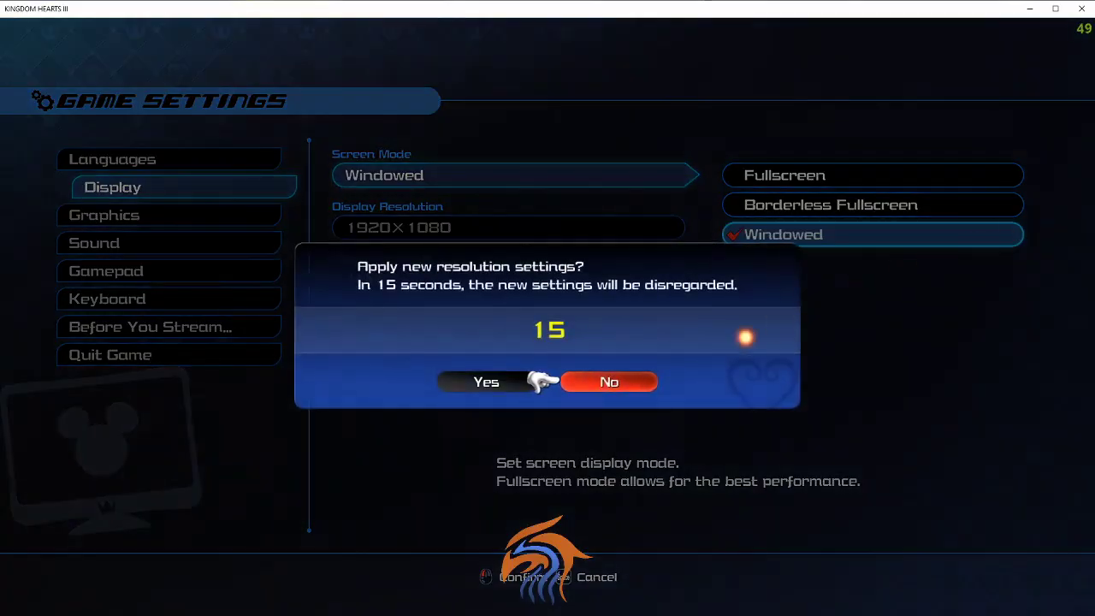
key("Left")
key("Return")
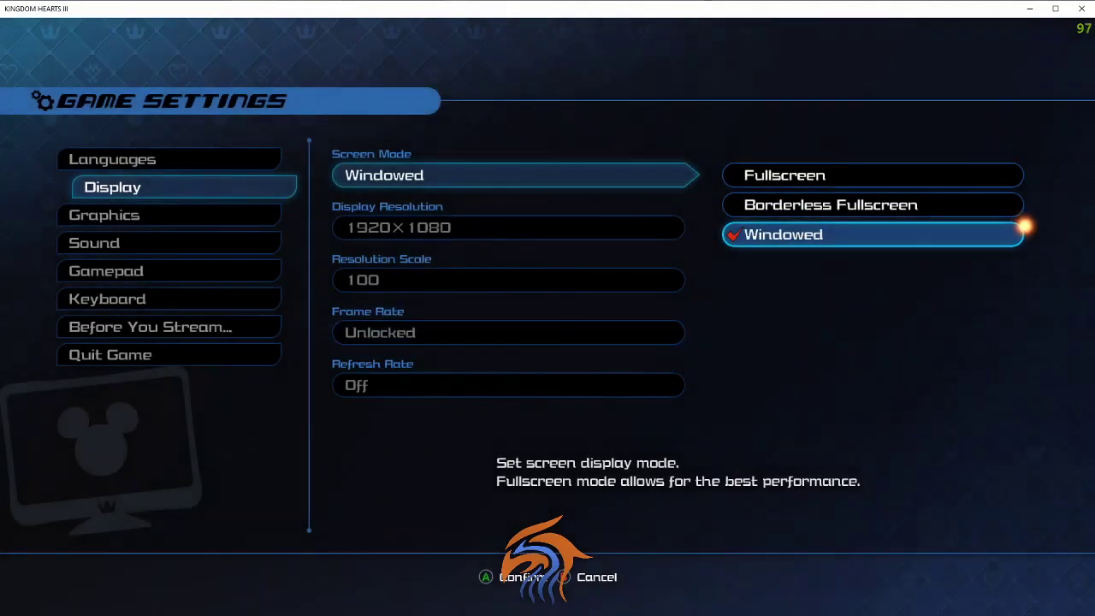
Try Borderless Fullscreen as the screen mode, decline to apply it and leave the screen mode options
key("Down")
key("Down")
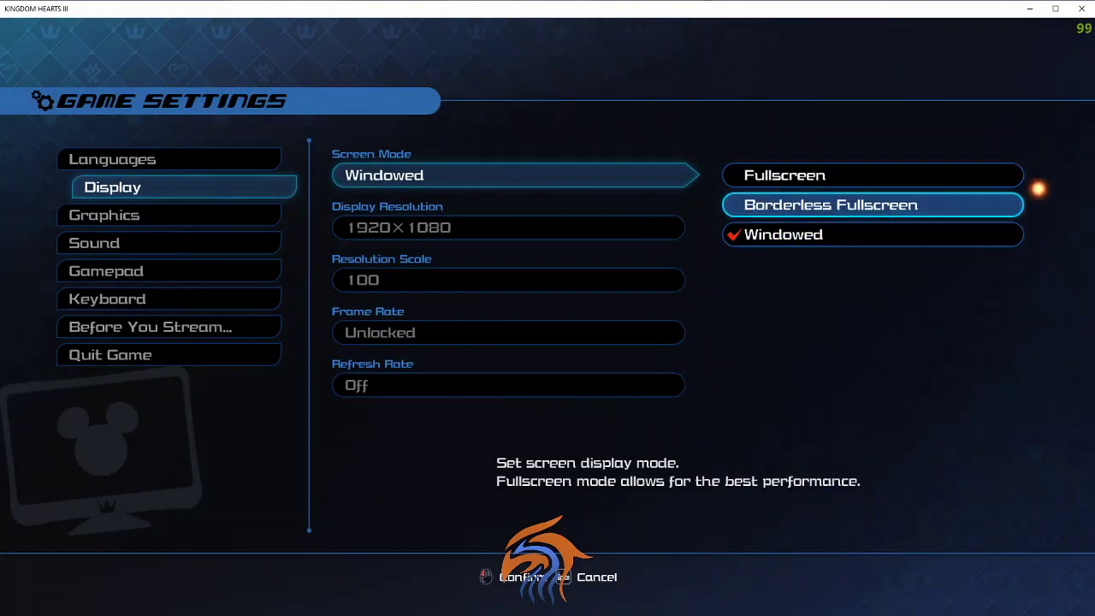
left_click(1034, 189)
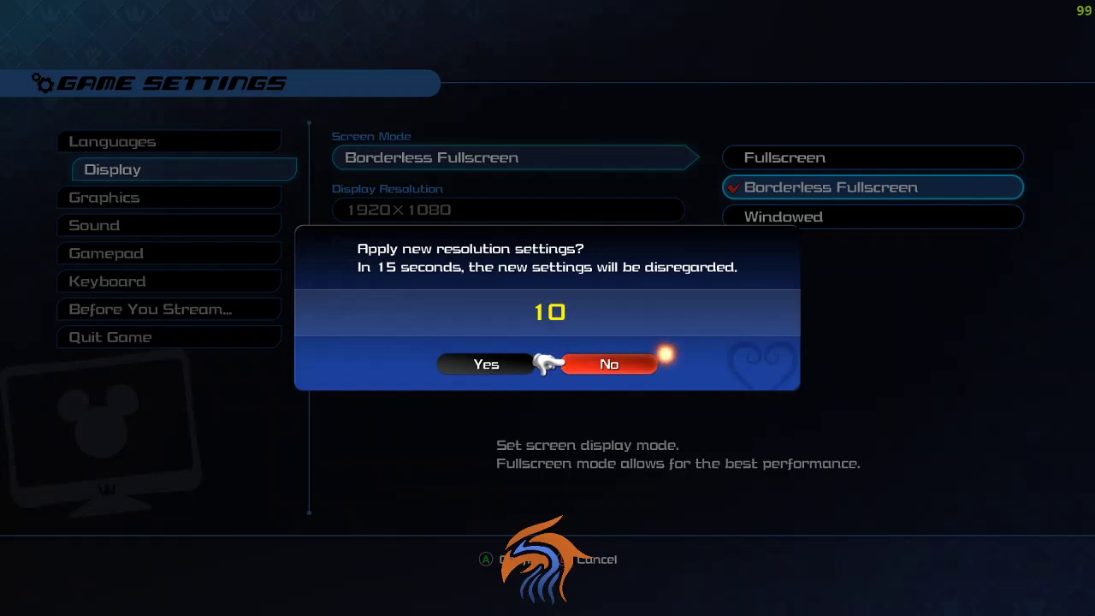
left_click(643, 365)
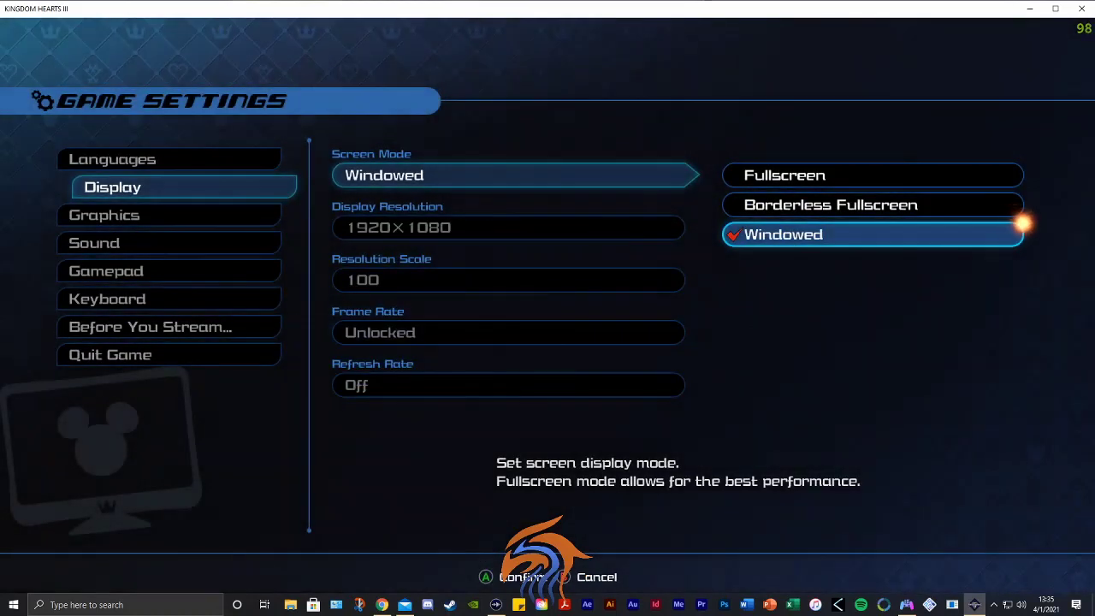
key("Down")
key("Escape")
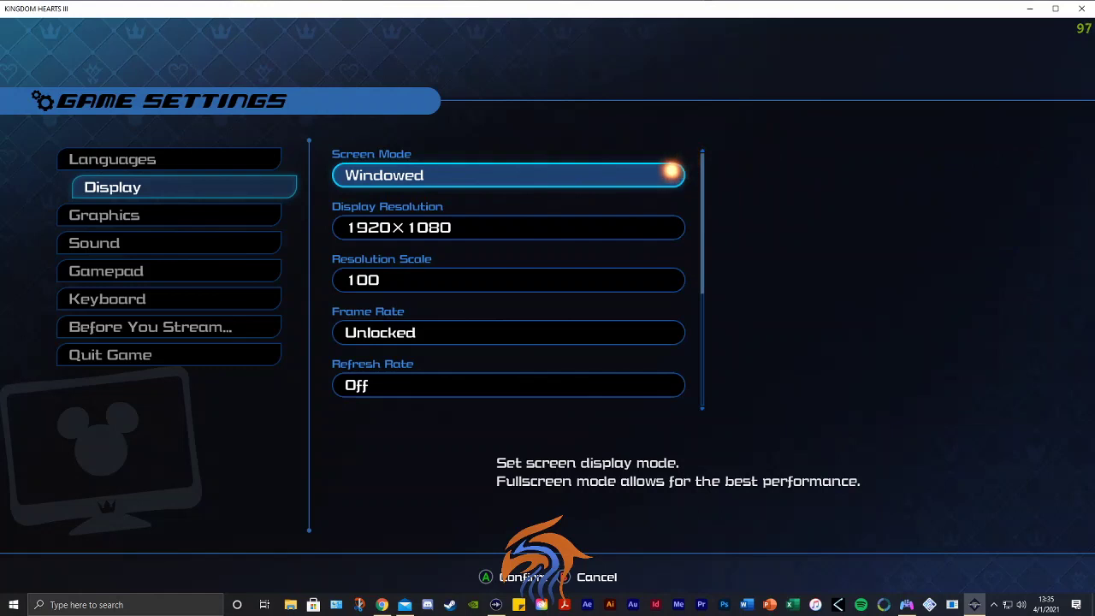
Set the display resolution to 1280×720 in the display settings and apply the change
key("Down")
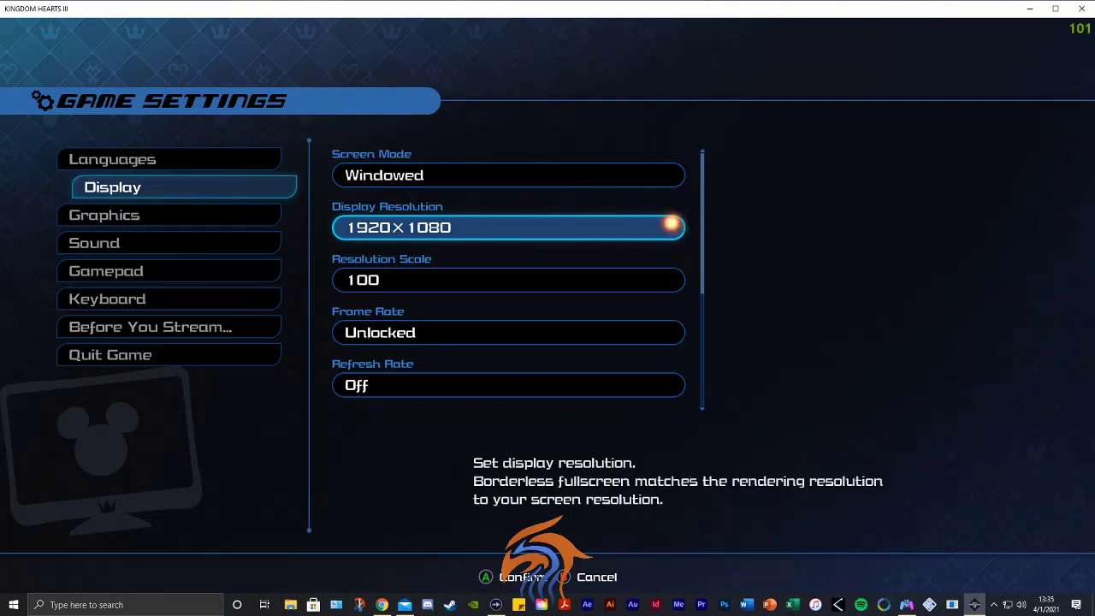
key("Escape")
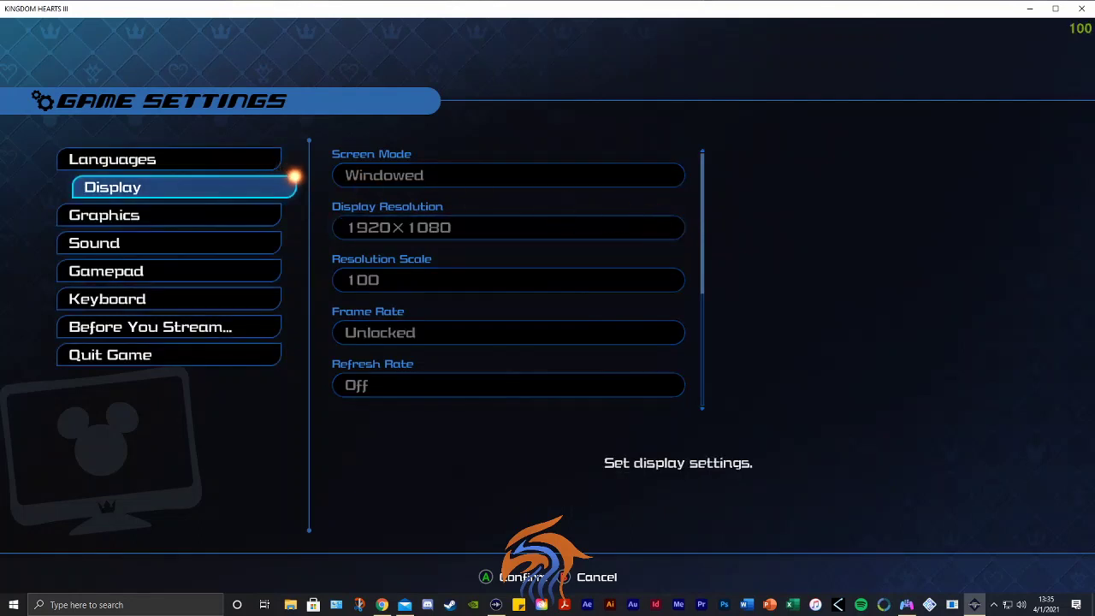
key("Return")
key("Down")
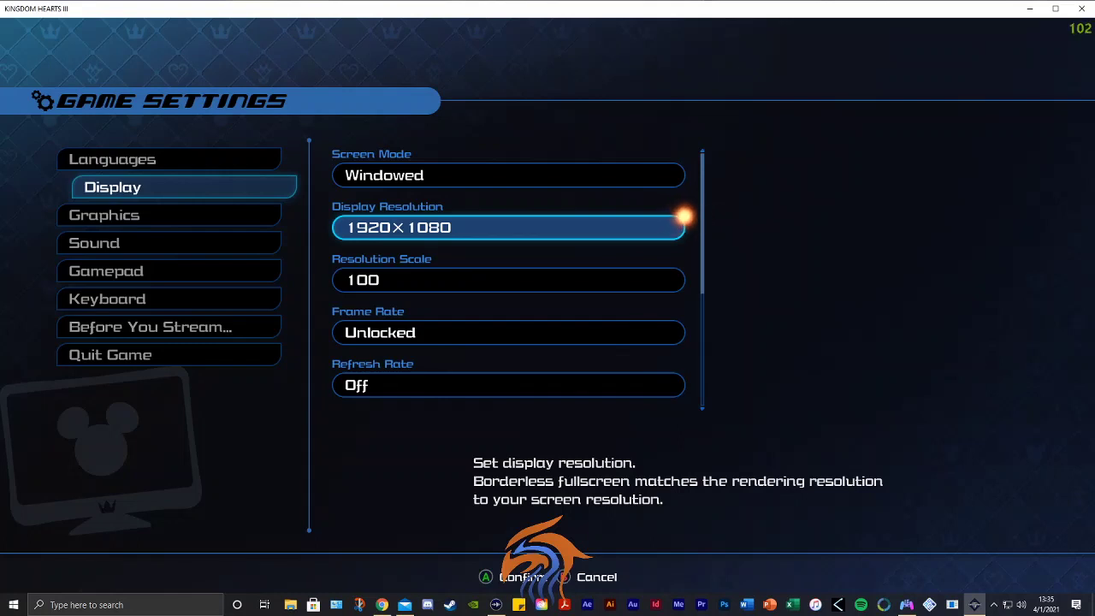
key("Return")
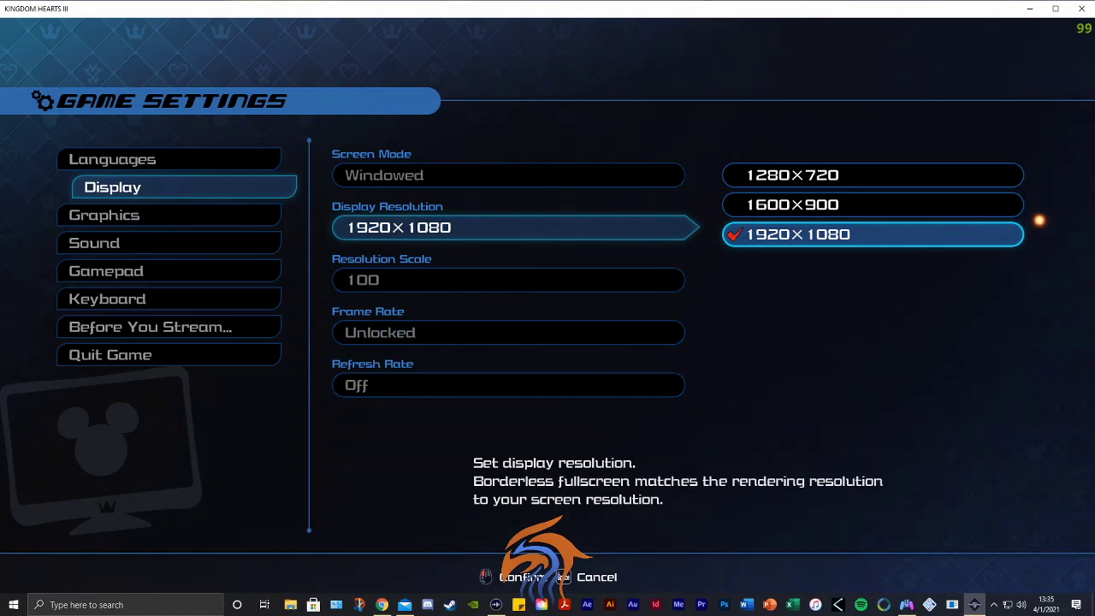
key("Up")
key("Up")
key("Return")
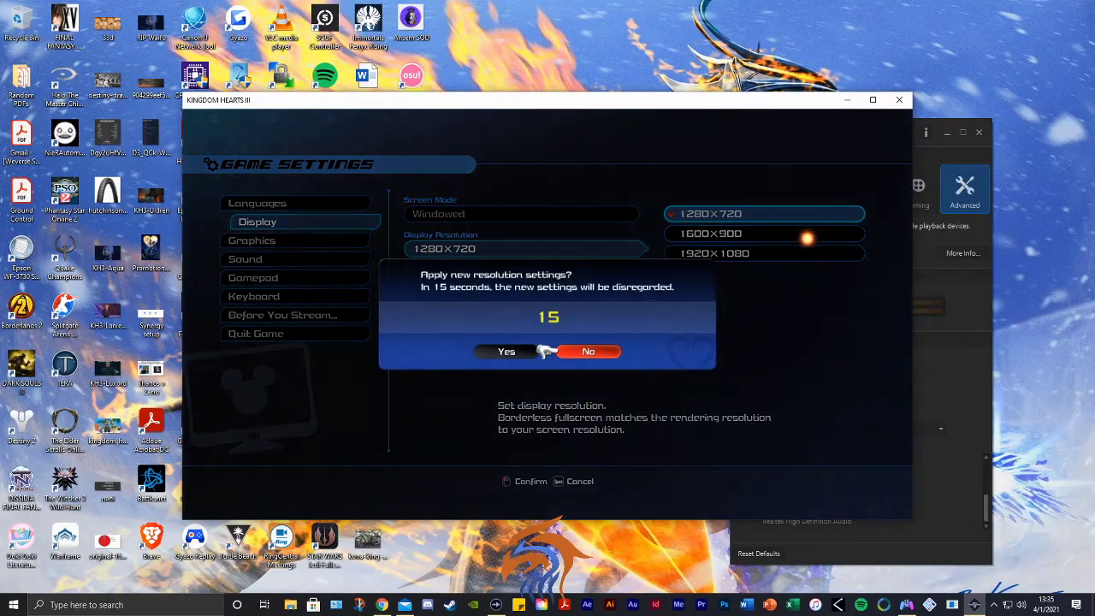
key("Left")
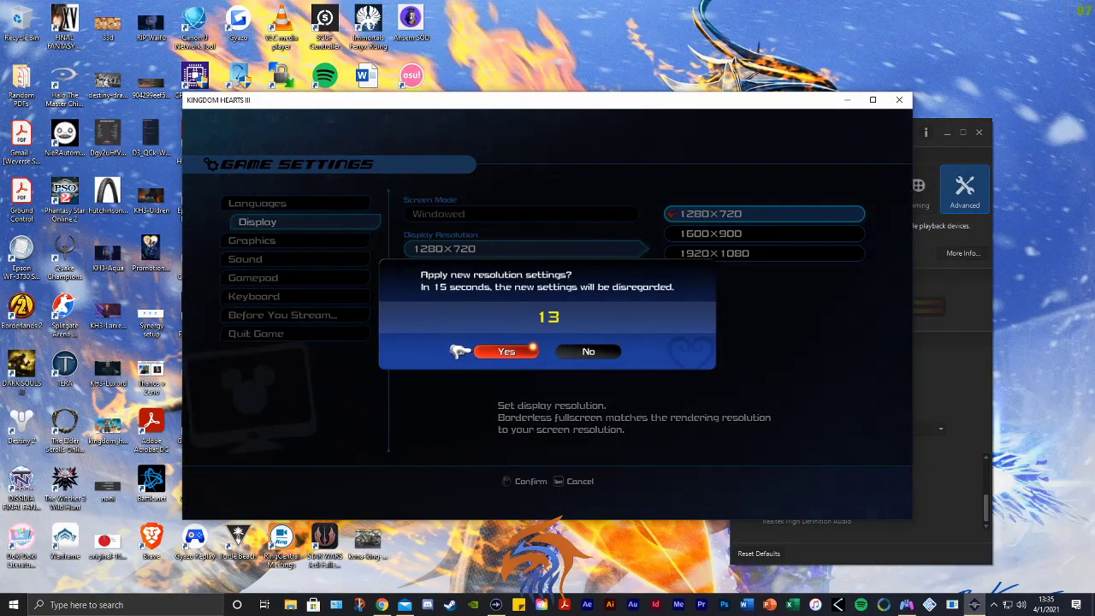
key("Return")
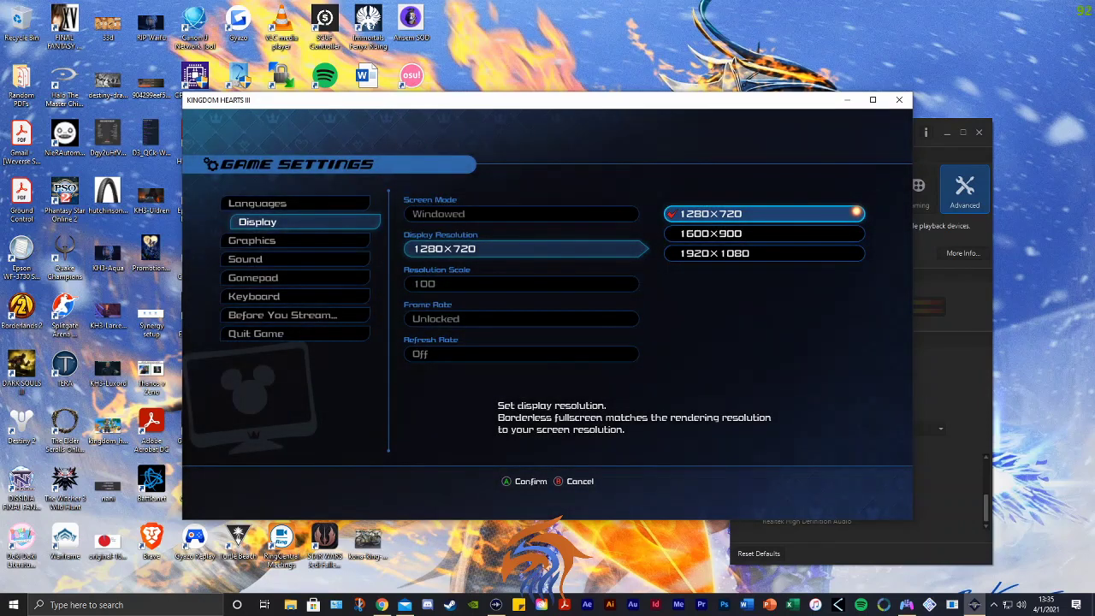
Arrange the game window in the desktop's upper-left corner and the Gamepad Tester browser window to its lower right
key("super")
key("super")
left_click_drag(592, 103, 416, 17)
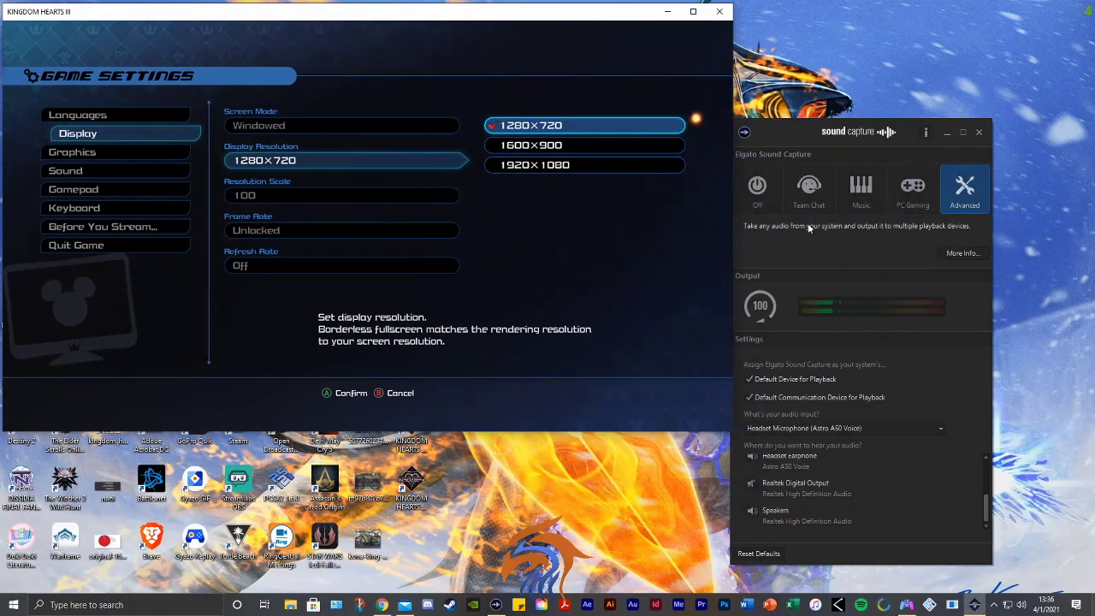
left_click_drag(1094, 257, 836, 319)
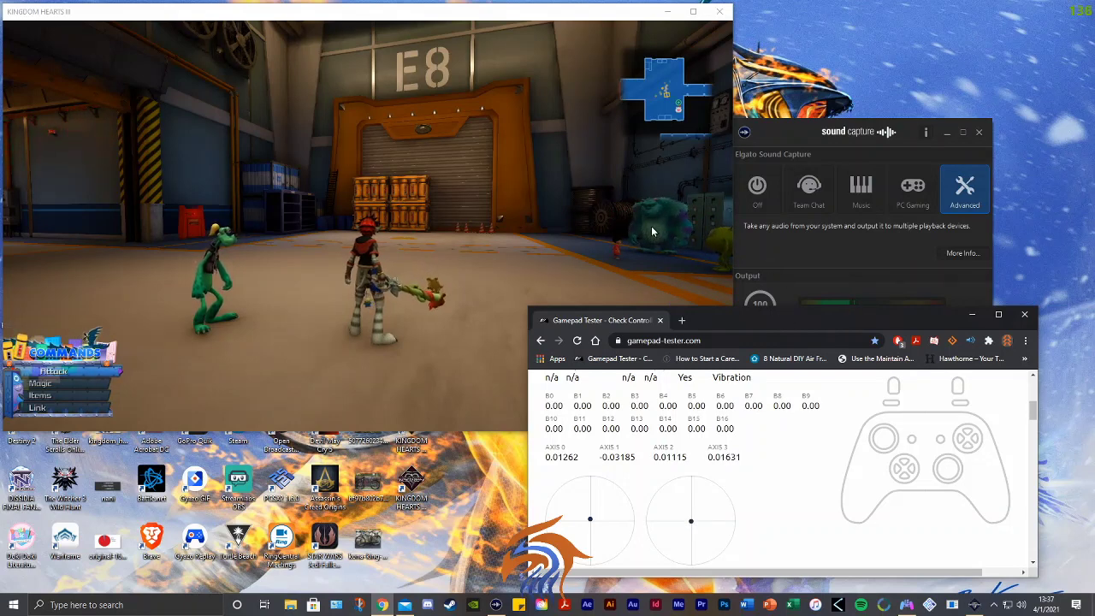
Give the game window focus and open Sora's abilities list from the game's main menu
left_click(471, 203)
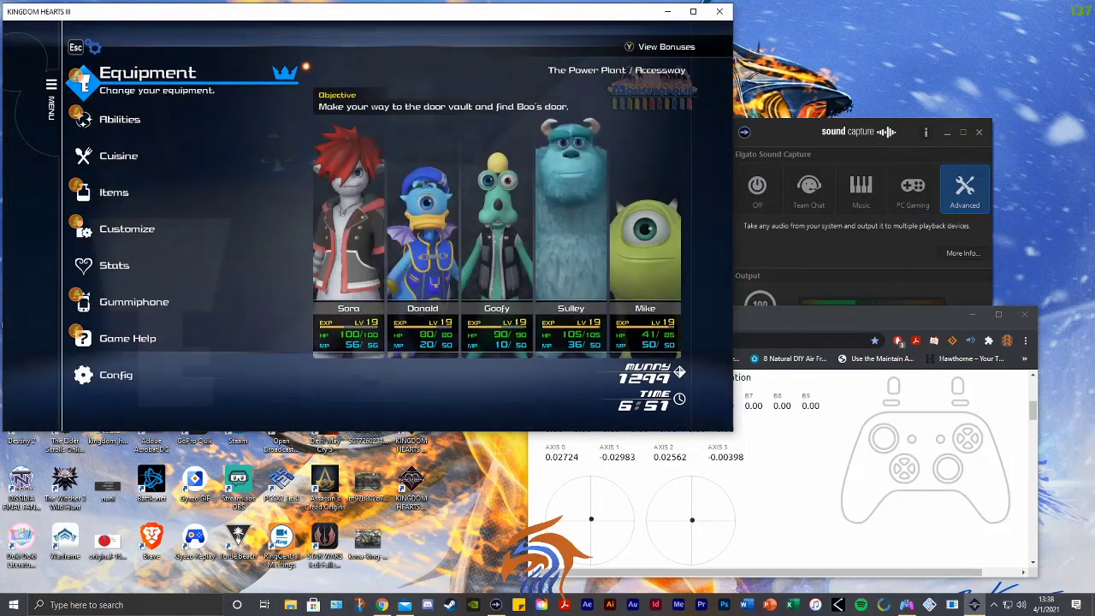
key("Down")
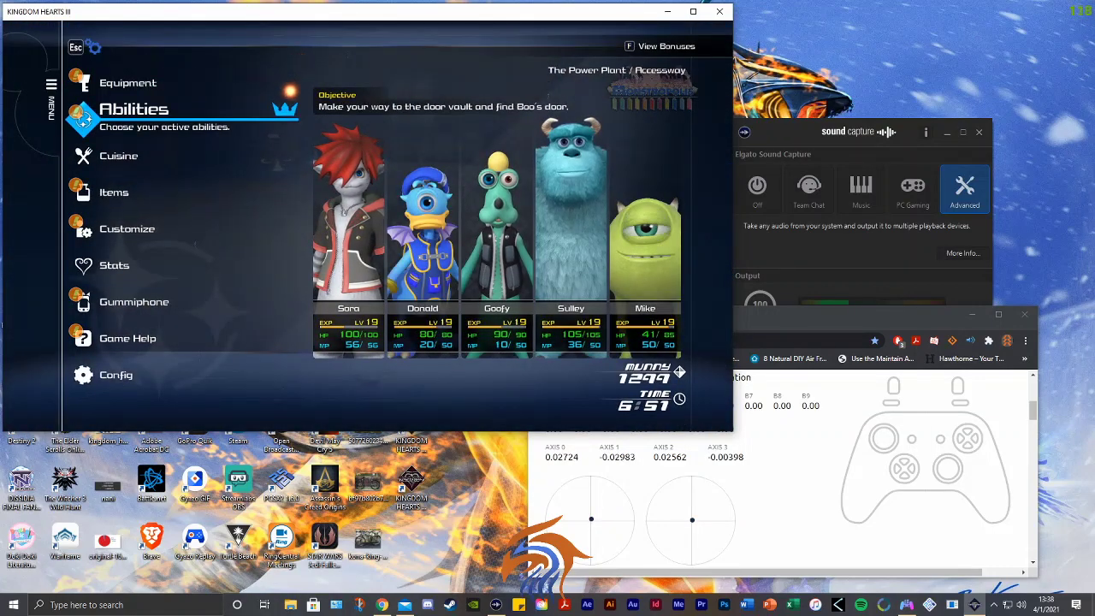
key("Return")
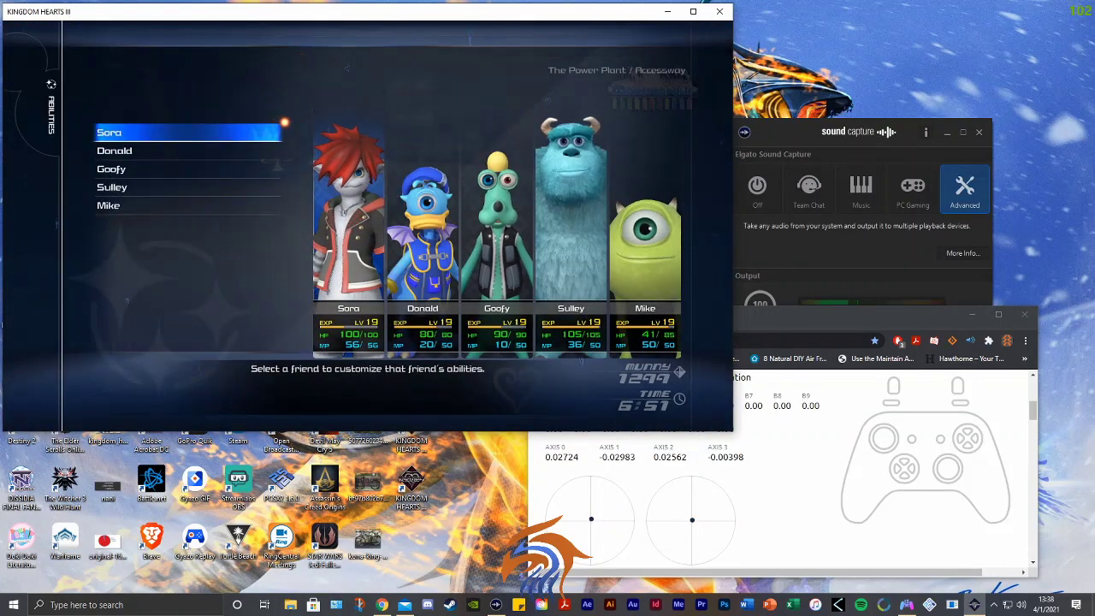
key("Return")
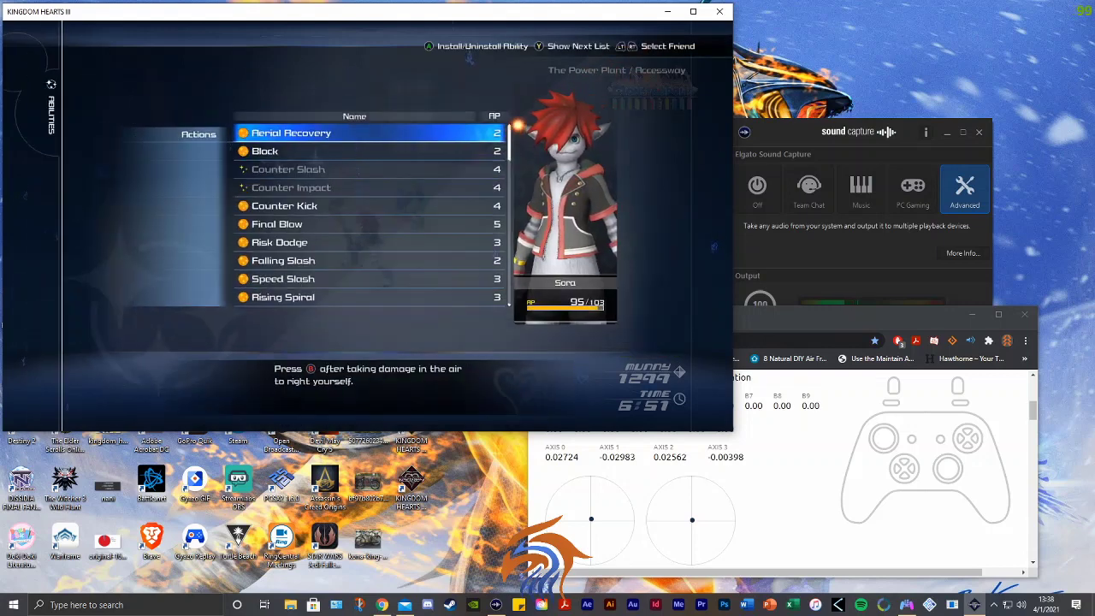
Look through Sora's Actions and Mobility abilities in both directions and return to gameplay
key("Down")
key("Down")
key("Down")
key("Down")
key("Down")
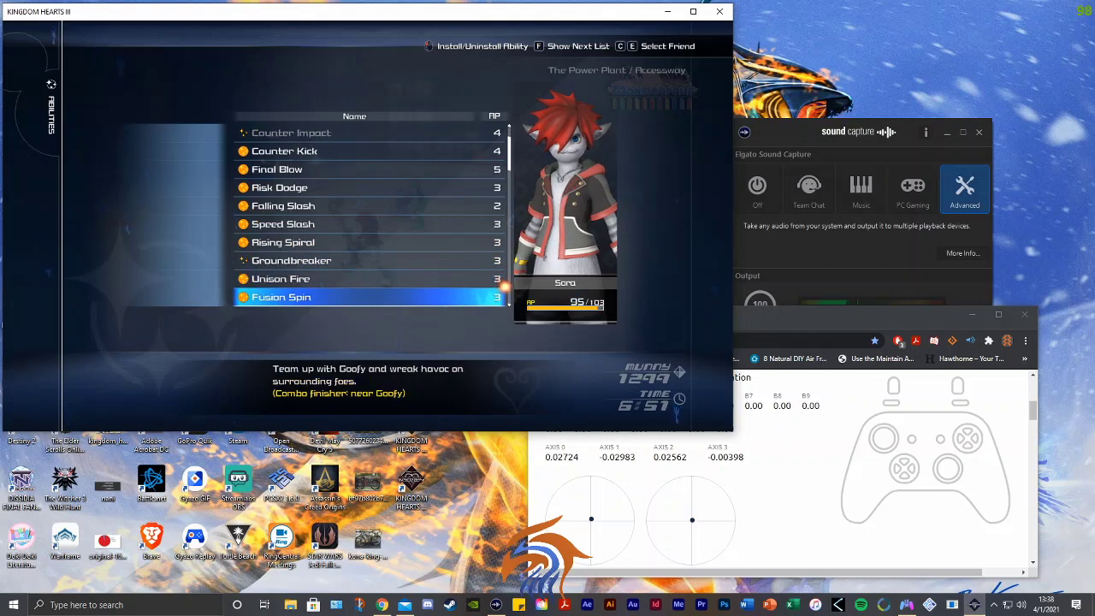
key("Down")
key("Down")
key("Down")
key("Down")
key("Down")
key("Down")
key("Down")
key("Down")
key("Down")
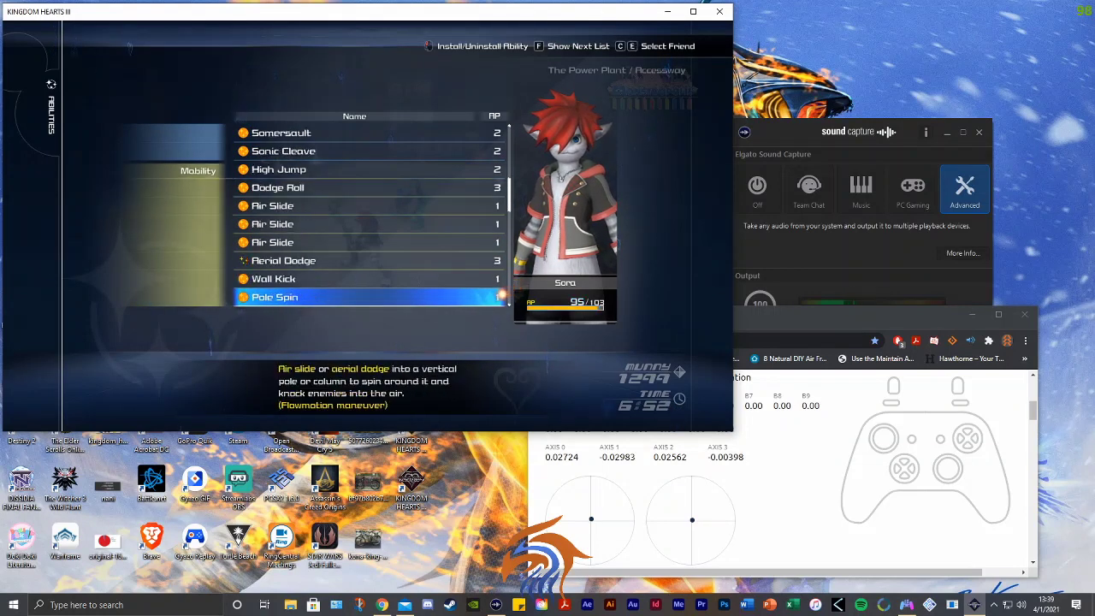
key("Up")
key("Up")
key("Up")
key("Up")
key("Up")
key("Up")
key("Up")
key("Up")
key("Up")
key("Up")
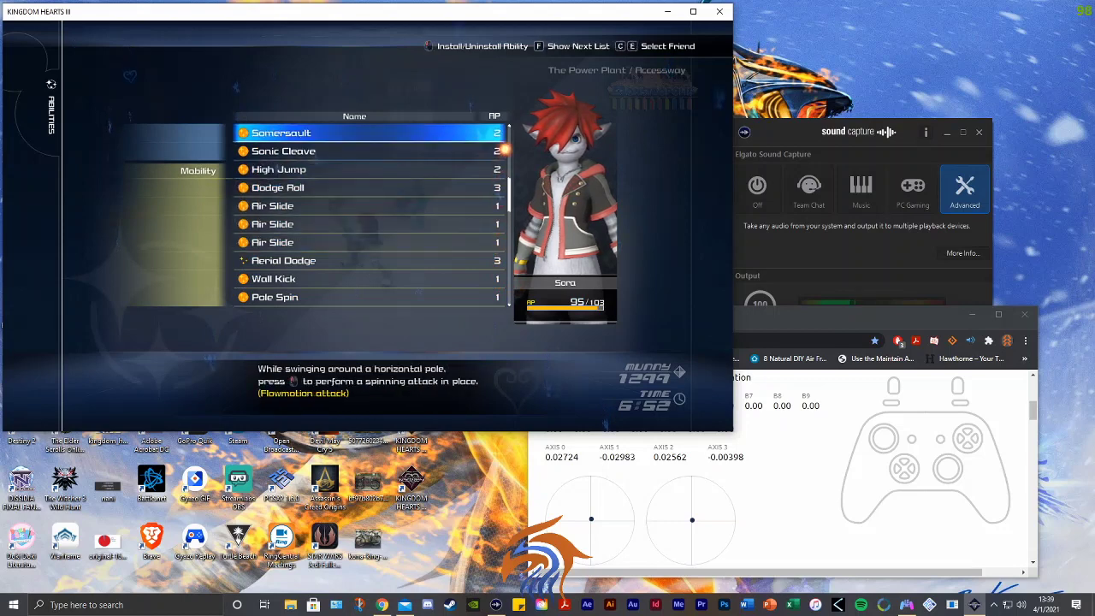
key("Up")
key("Up")
key("Up")
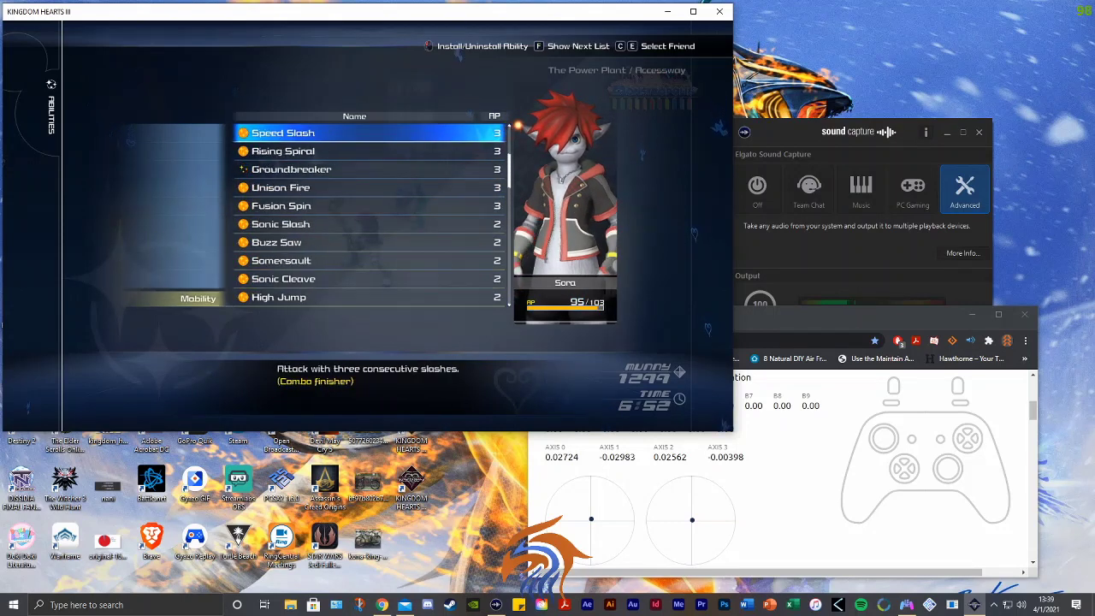
key("Down")
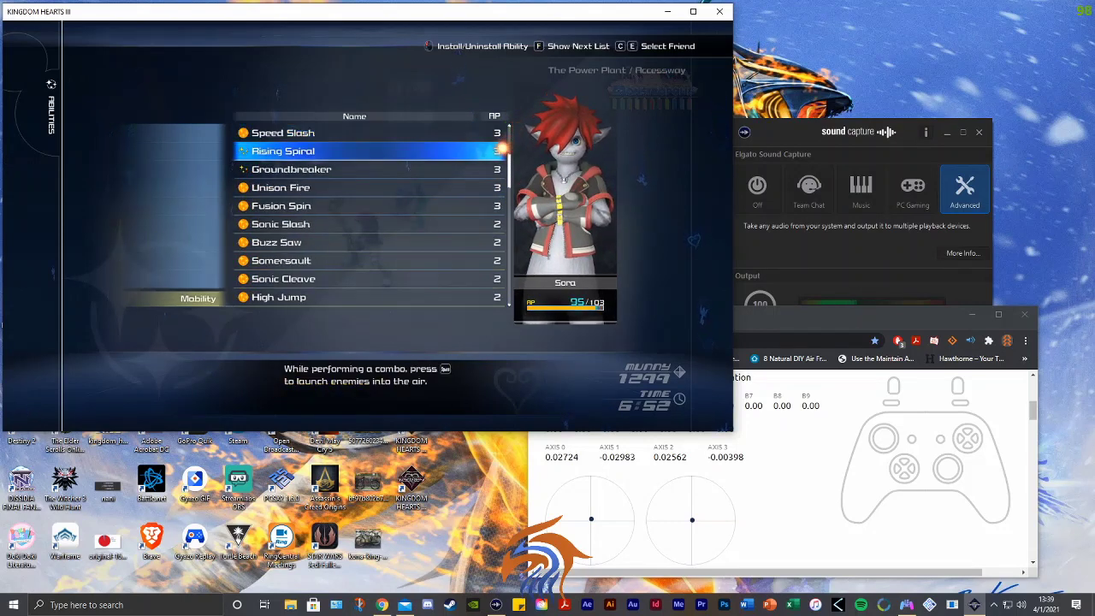
key("Escape")
key("Escape")
key("Escape")
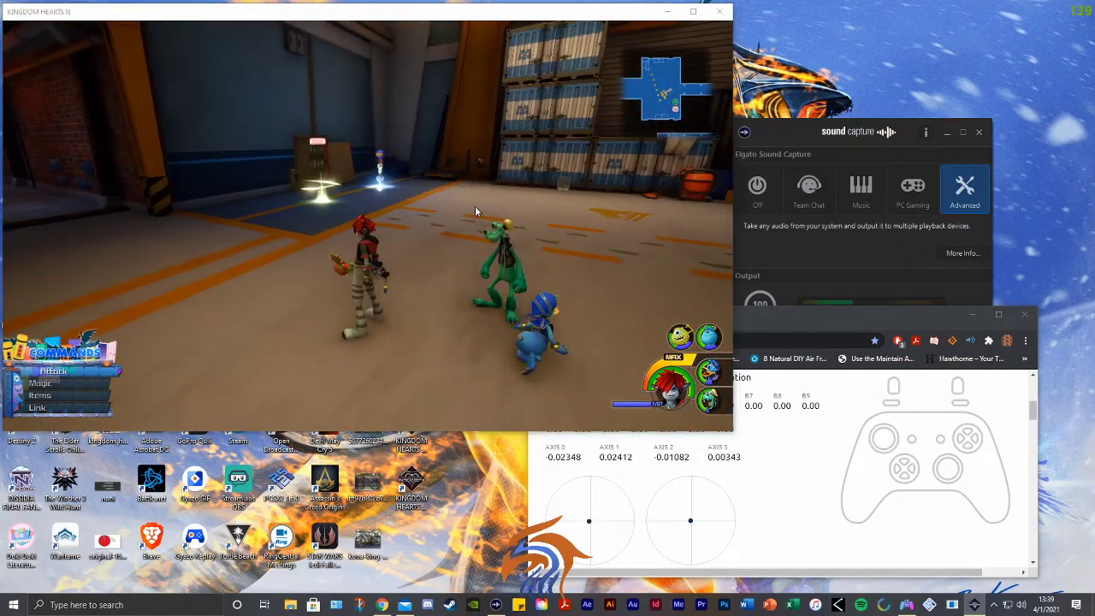
Move the focus from the game to the desktop and exit Kingdom Hearts III, accepting the loss of unsaved progress
key("super")
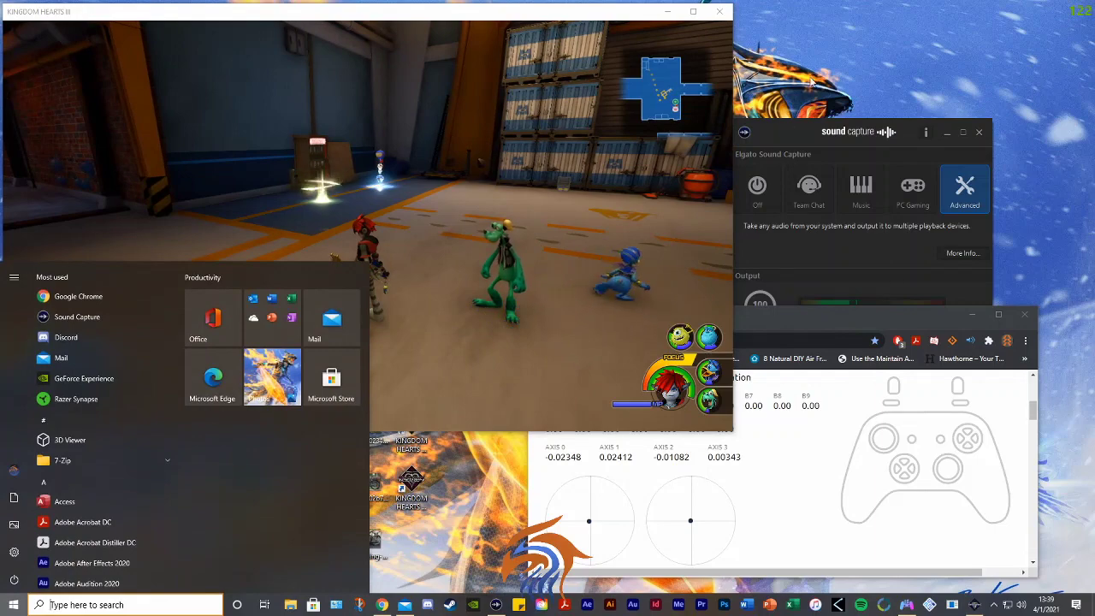
left_click(812, 77)
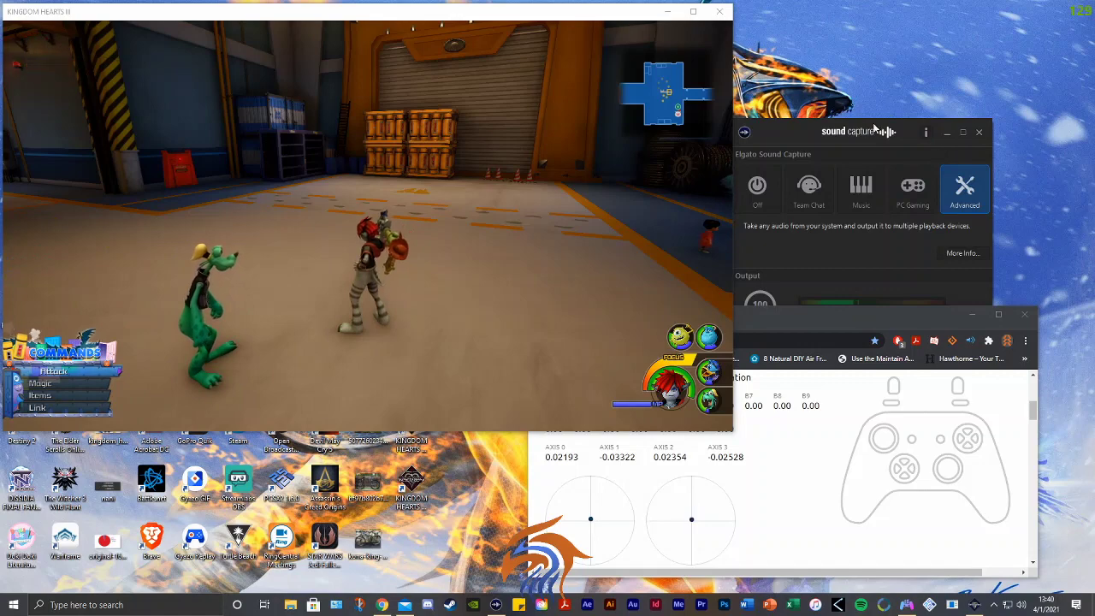
key("alt+F4")
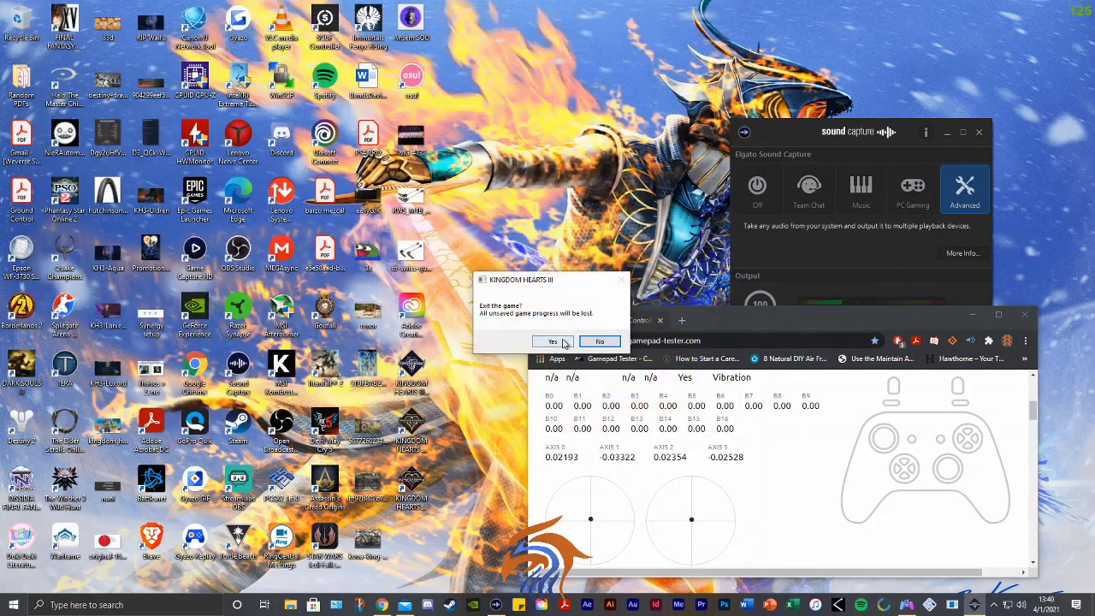
left_click(556, 342)
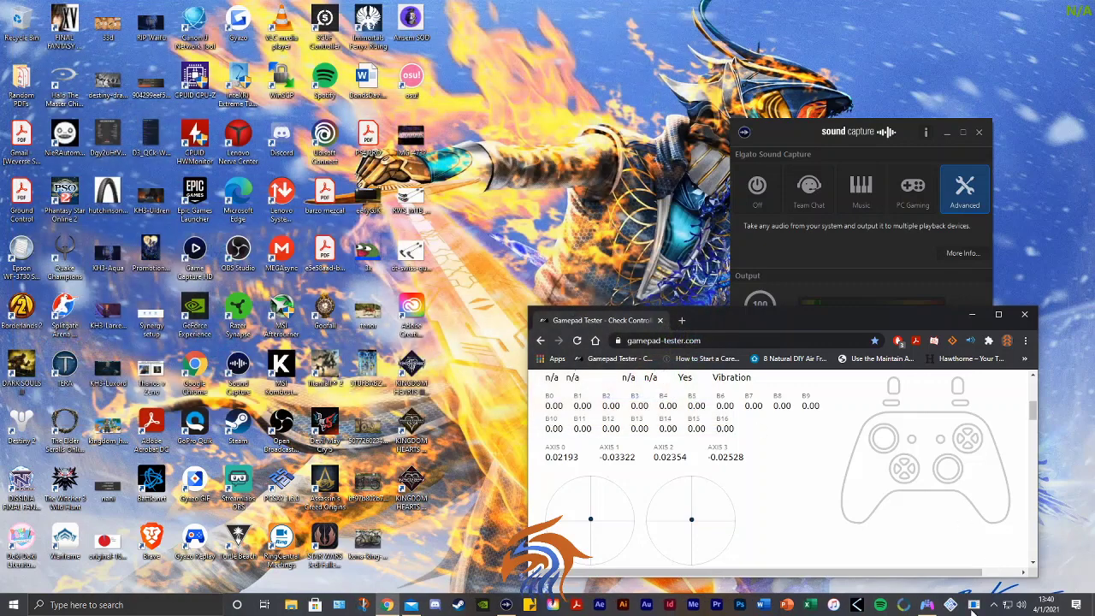
Check the hidden system tray icons, and relaunch Kingdom Hearts III with its window placed in the desktop's upper-left corner
left_click(993, 604)
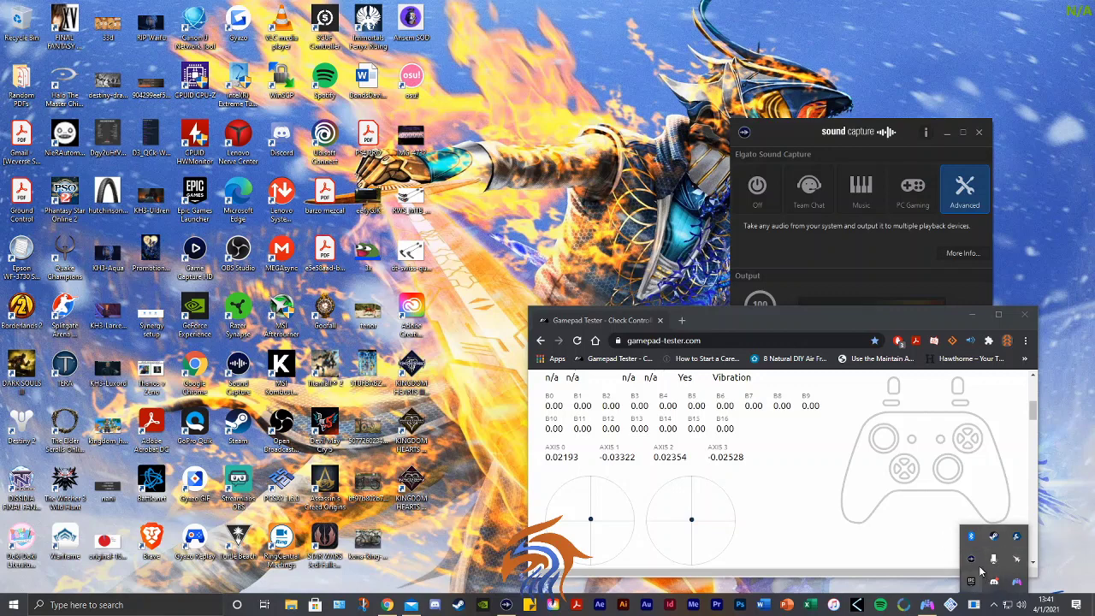
left_click(411, 368)
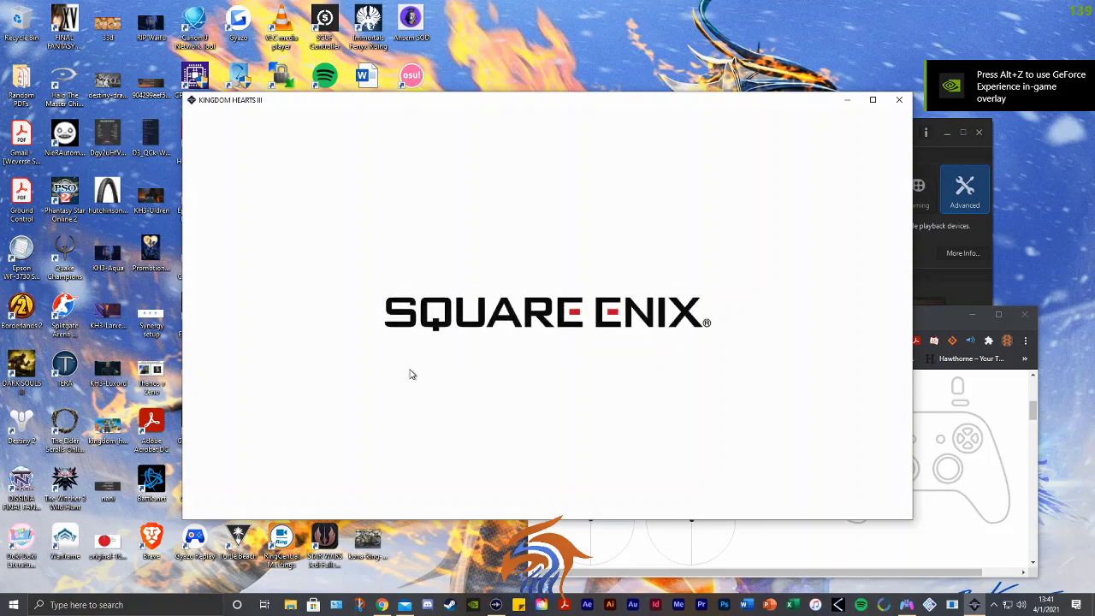
left_click_drag(385, 101, 207, 14)
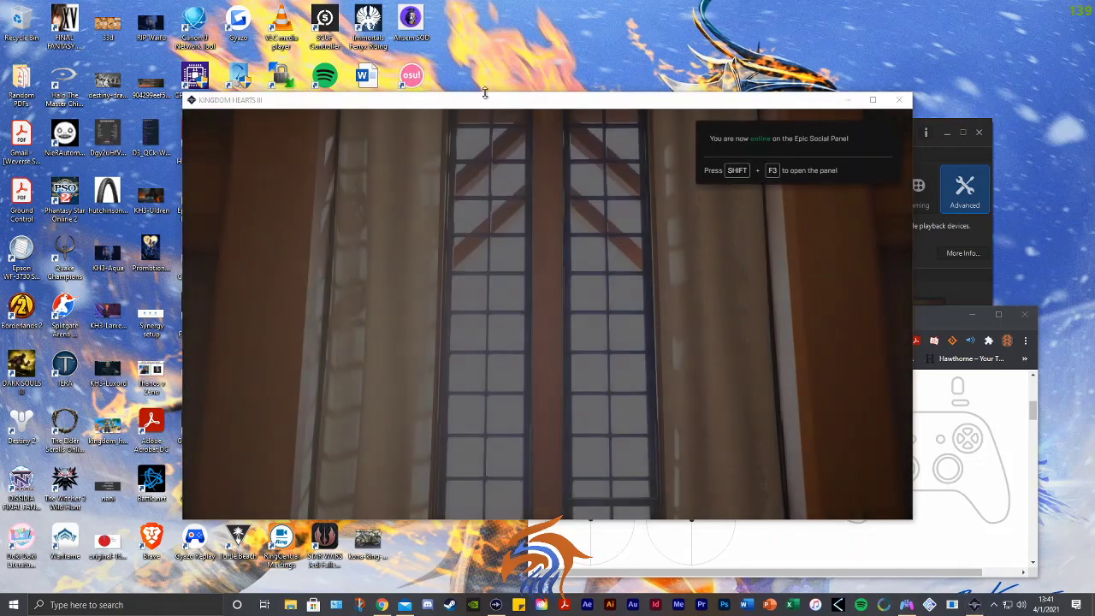
left_click_drag(481, 101, 305, 17)
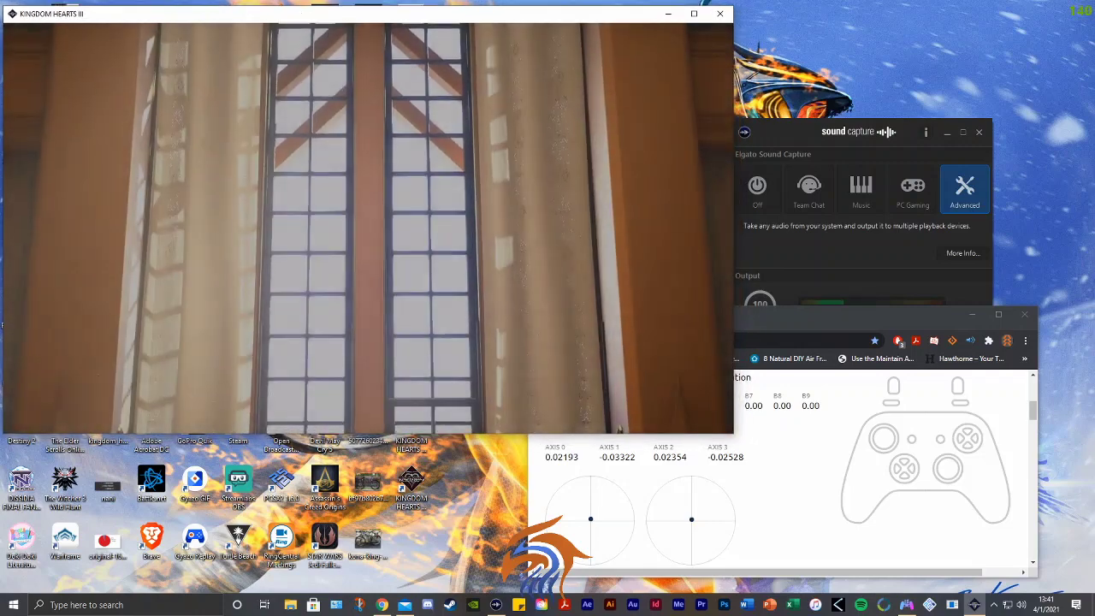
With the desktop in focus, continue the game from the most recent save data and check the hidden system tray icons
left_click(845, 63)
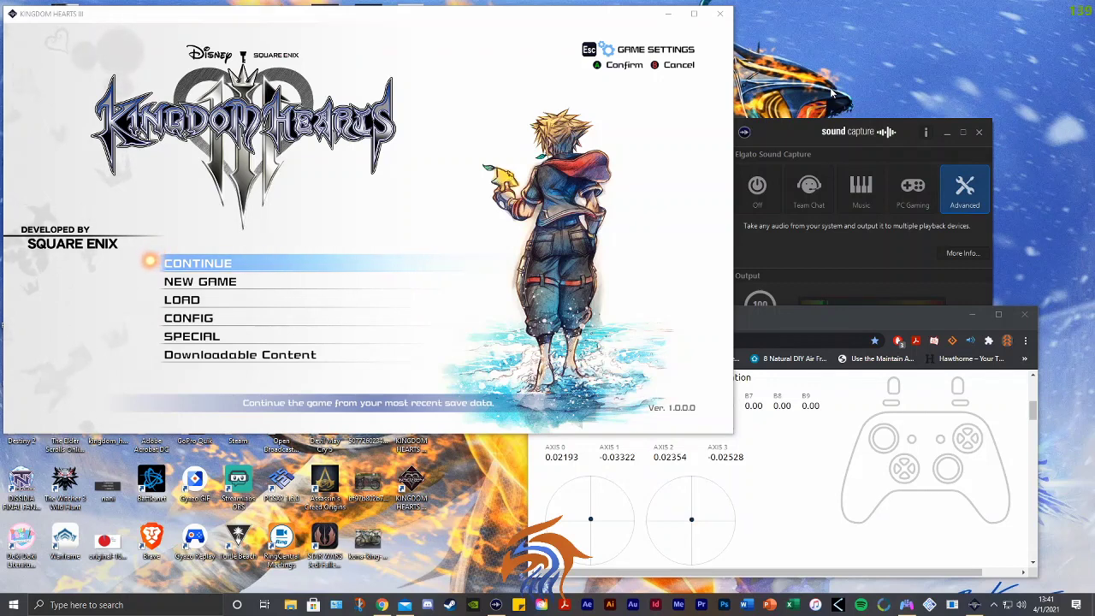
key("Return")
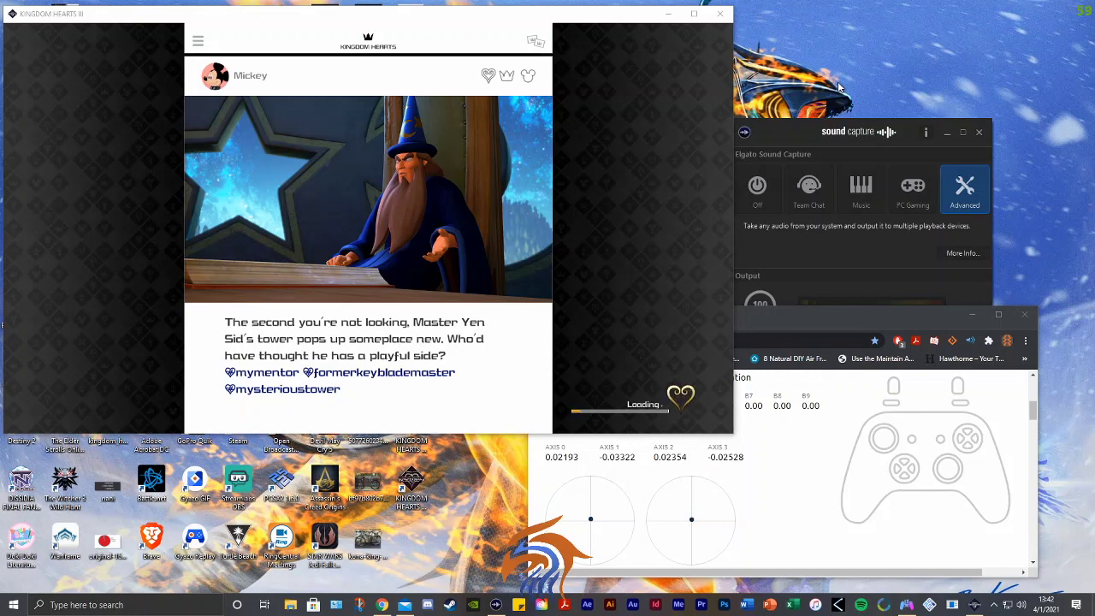
left_click(997, 605)
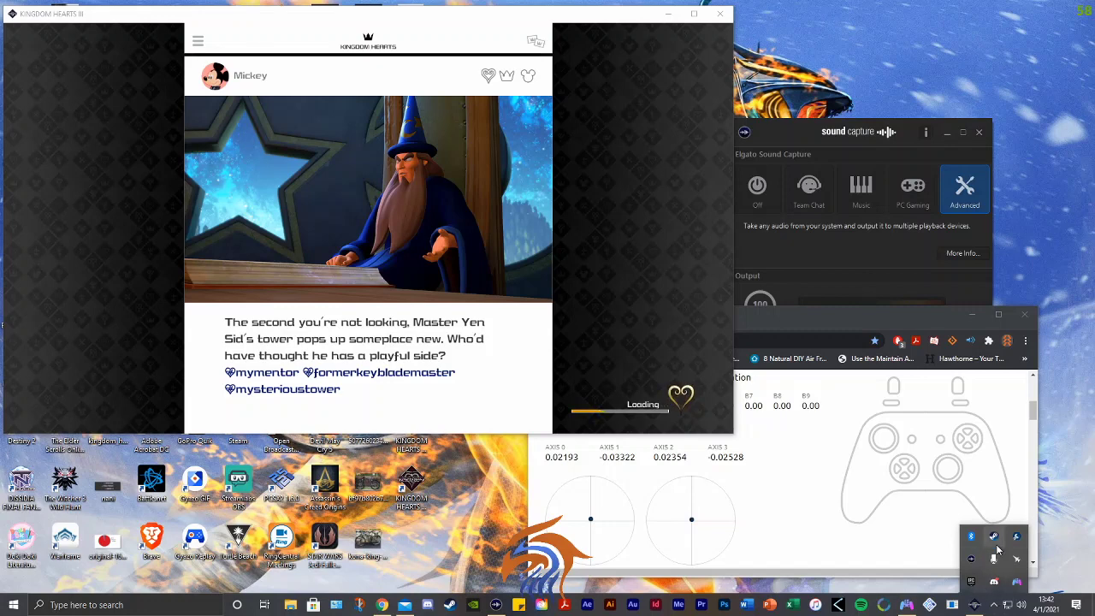
left_click(785, 89)
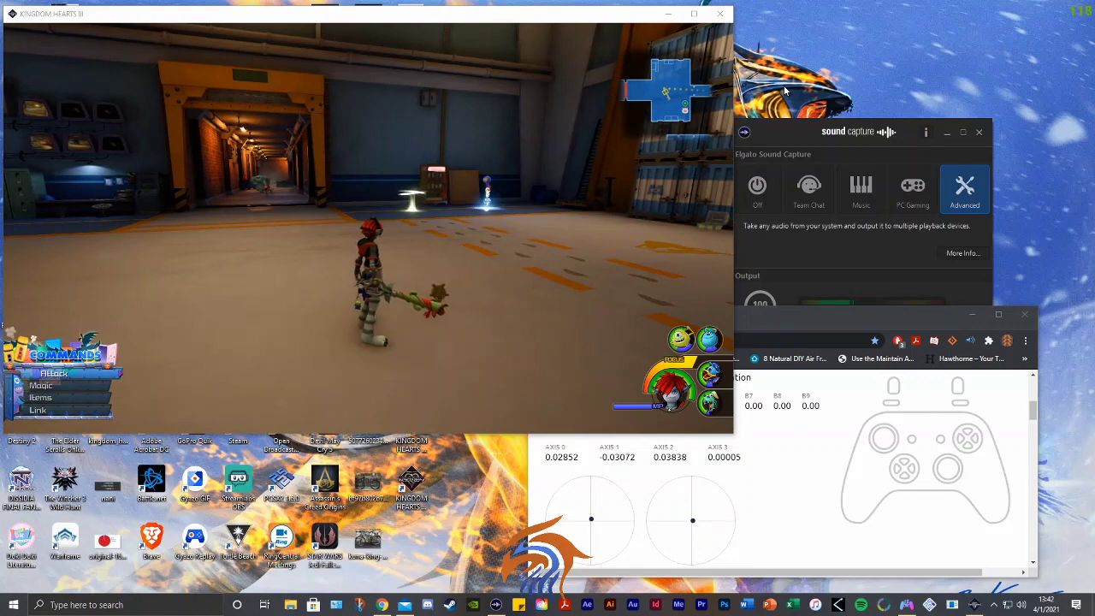
Give the game window focus, and open the Windows Bluetooth & other devices settings to check the Xbox Wireless Controller's connection
left_click(608, 201)
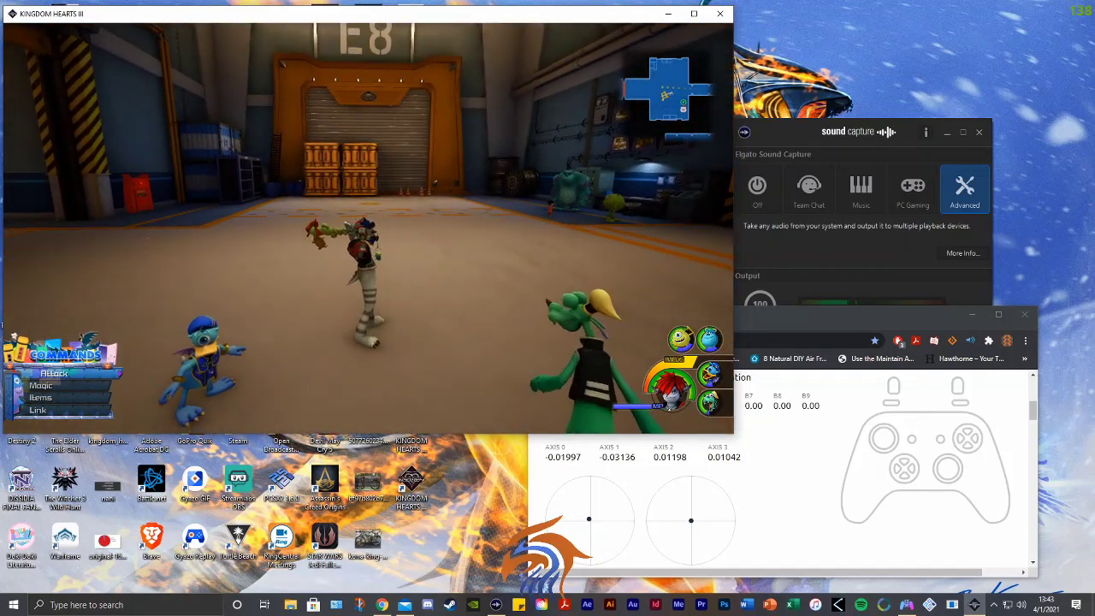
key("super")
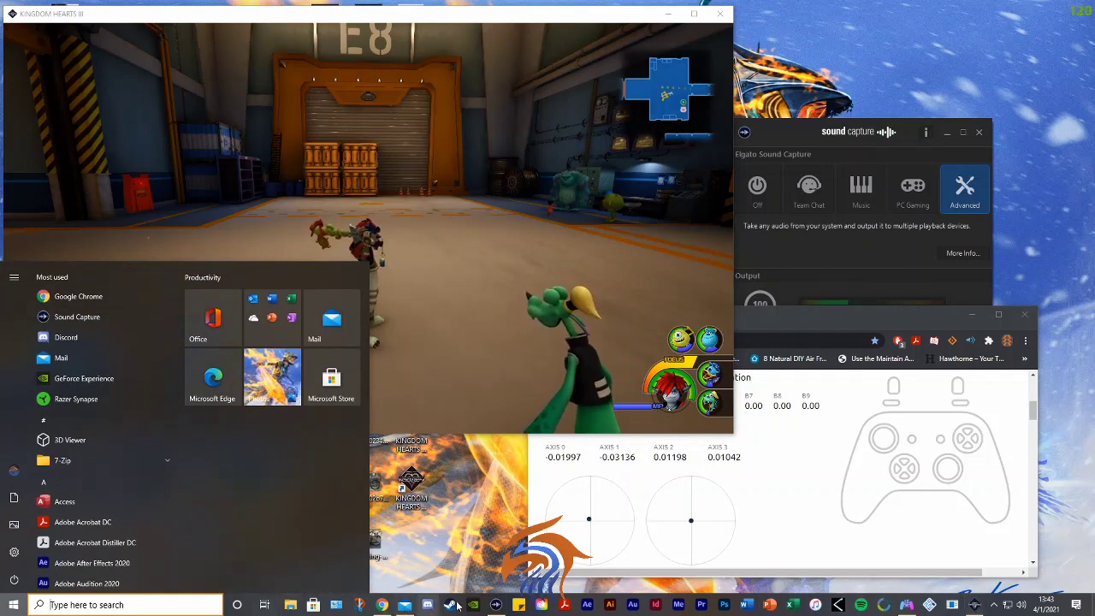
left_click(168, 607)
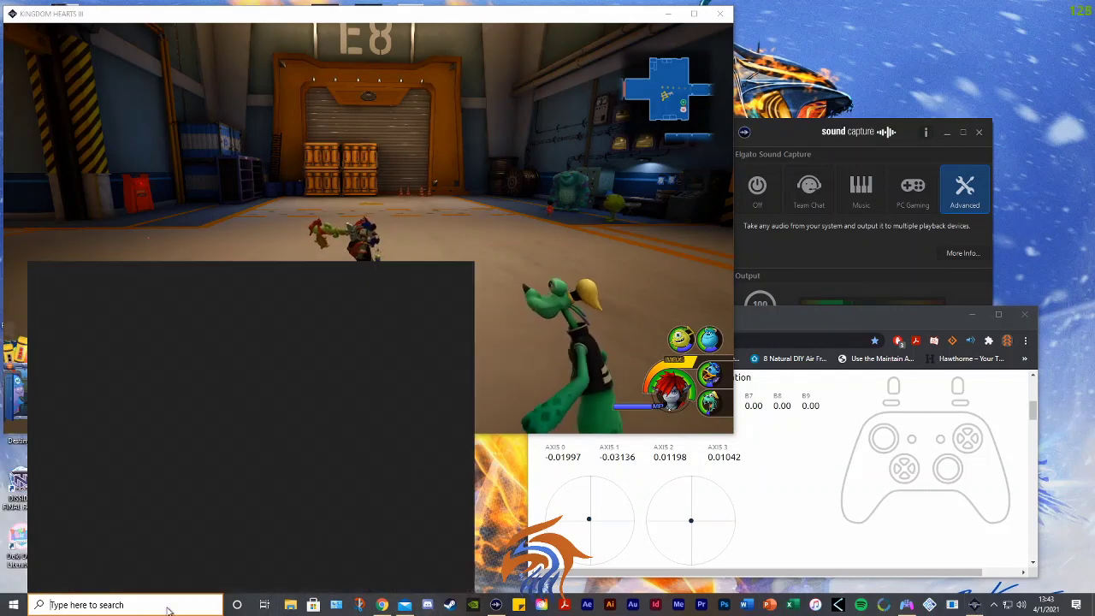
left_click(135, 417)
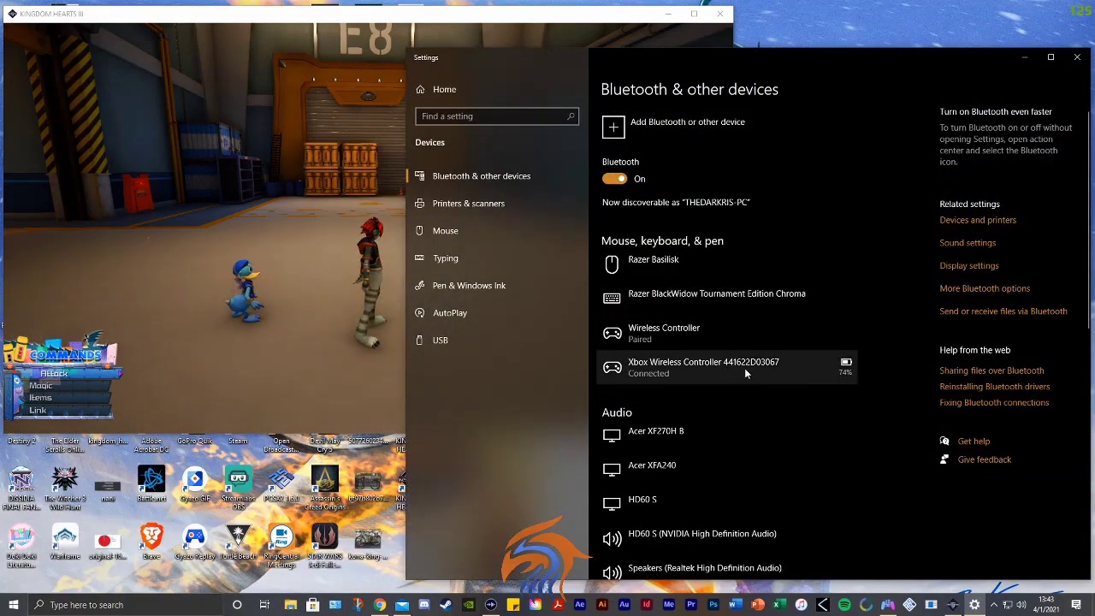
Switch back to the game and close the Bluetooth & other devices settings window
left_click(340, 389)
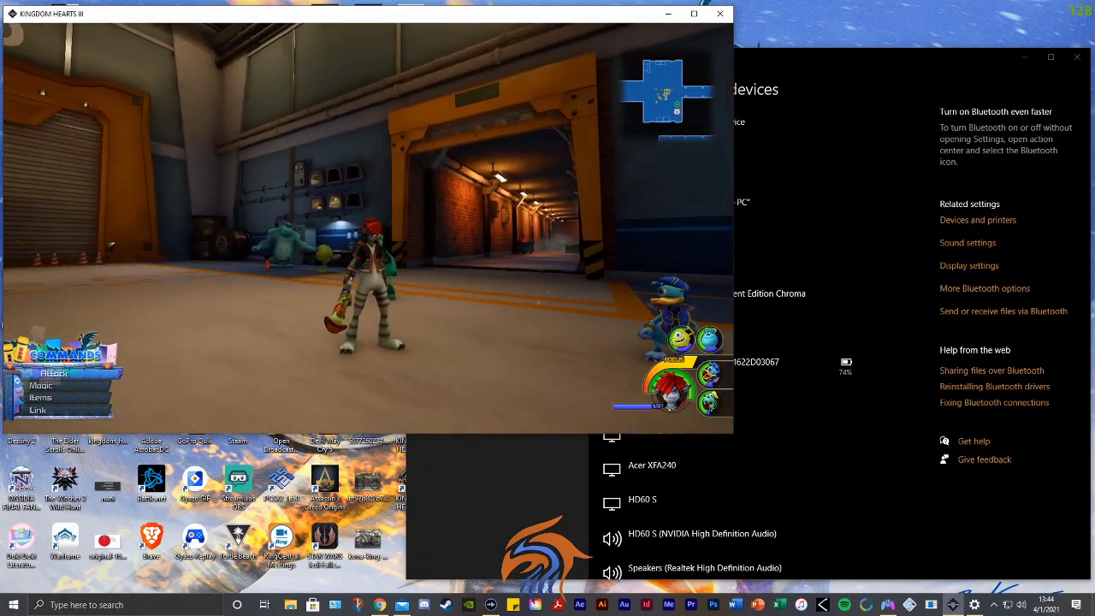
key("super")
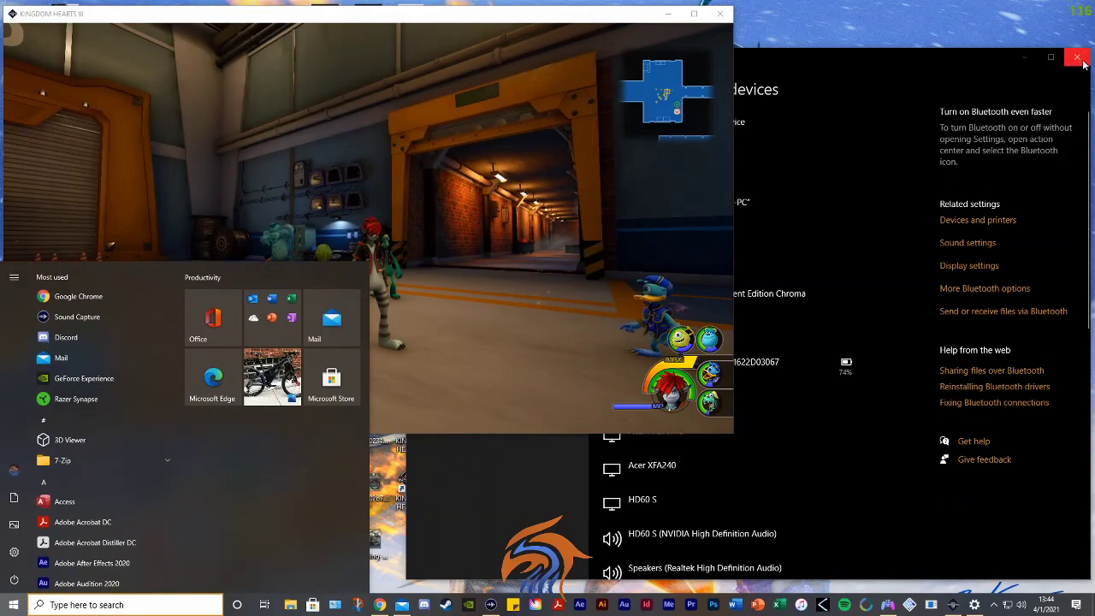
left_click(1077, 57)
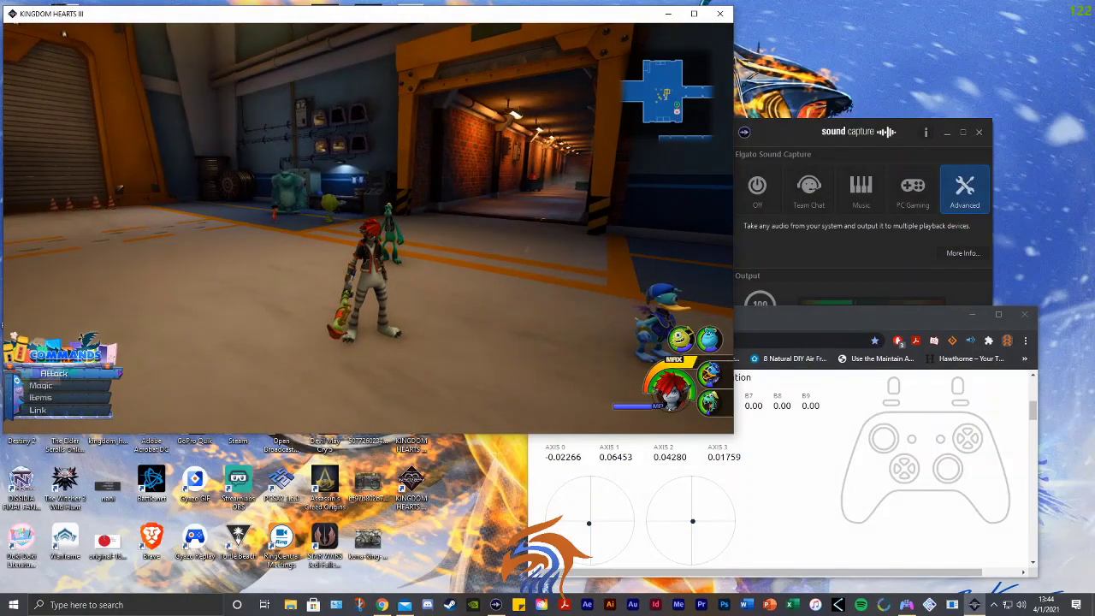